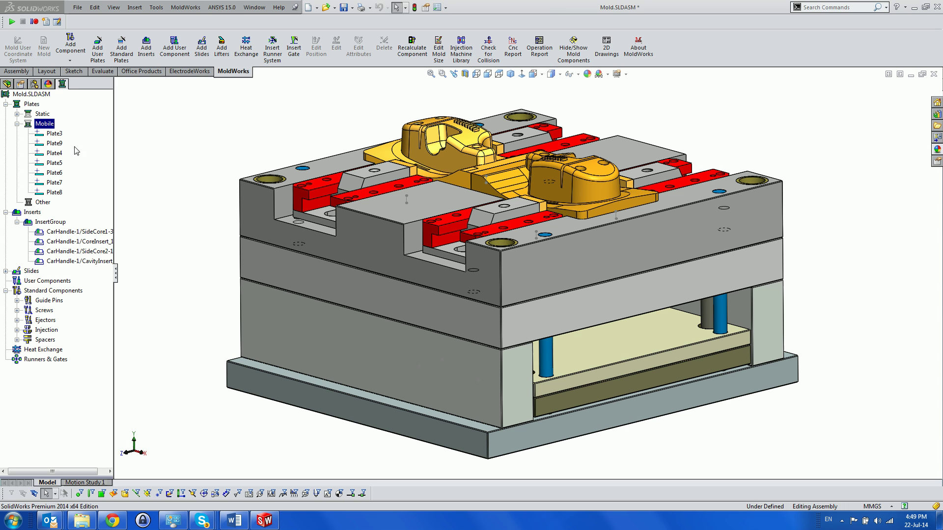
- Show only Plate3 of the mobile plates, viewed from its underside
{"action": "left_click", "coordinate": [54, 133]}
{"action": "left_click", "coordinate": [339, 317]}
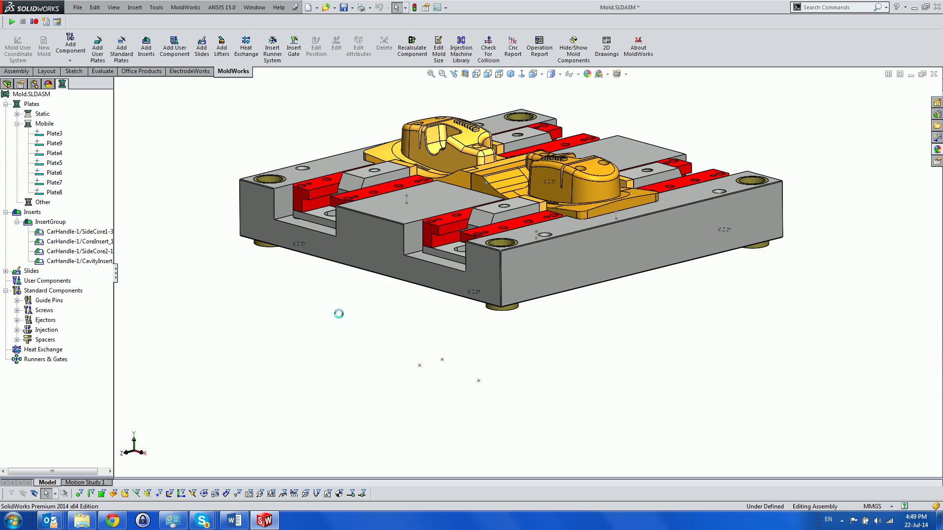
{"action": "middle_click_drag", "start_coordinate": [339, 317], "coordinate": [124, 267]}
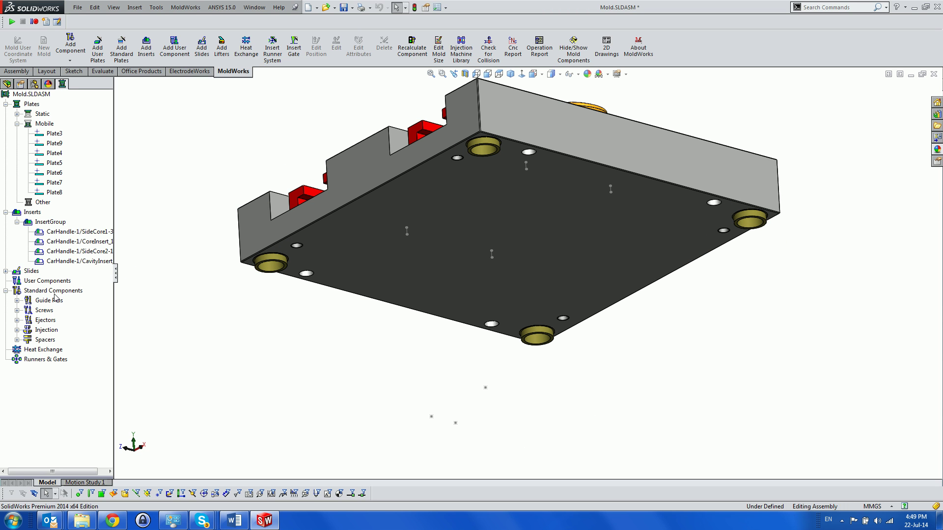
- Start adding a Cap Screw standard component with Plate3's bottom face as the start face
{"action": "right_click", "coordinate": [51, 293]}
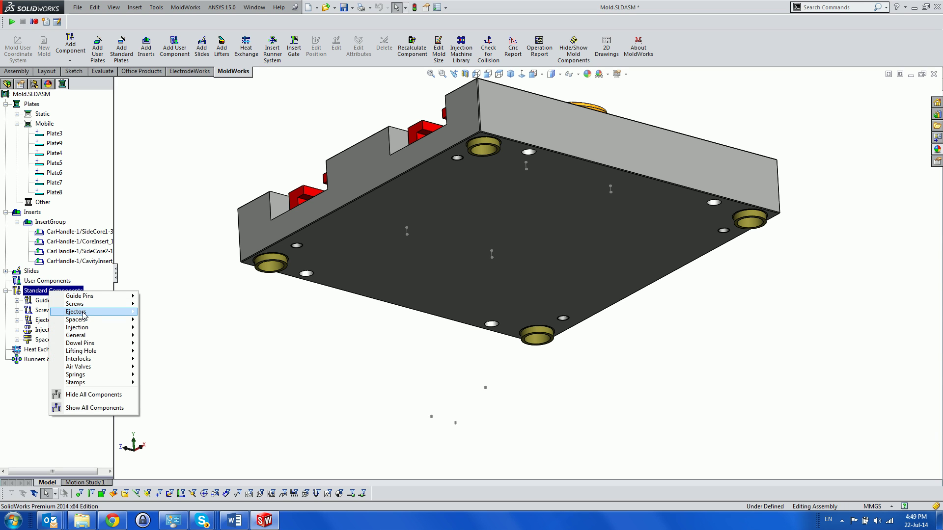
{"action": "mouse_move", "coordinate": [93, 304]}
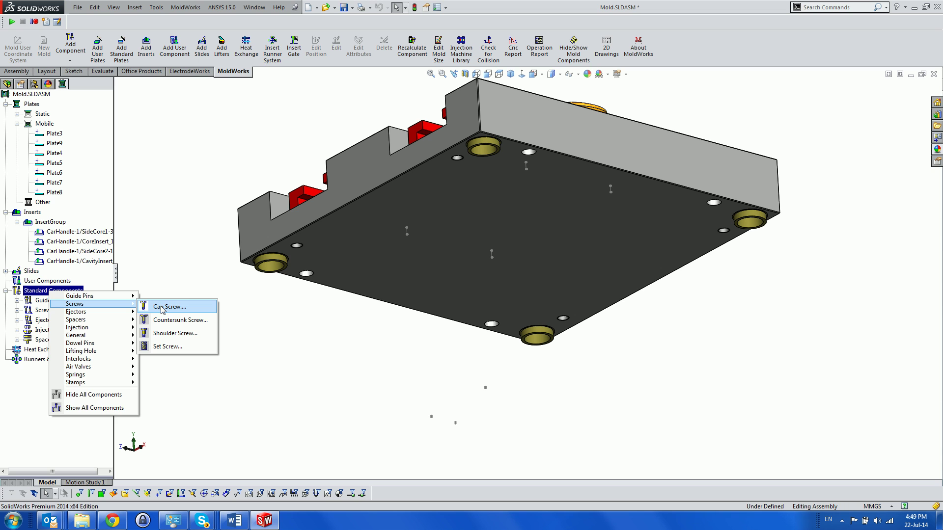
{"action": "left_click", "coordinate": [162, 308]}
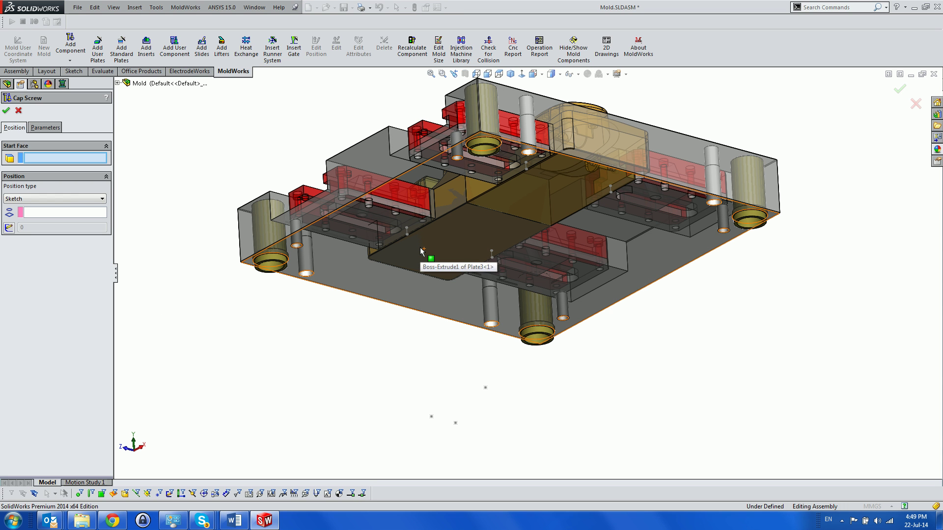
{"action": "left_click", "coordinate": [420, 251]}
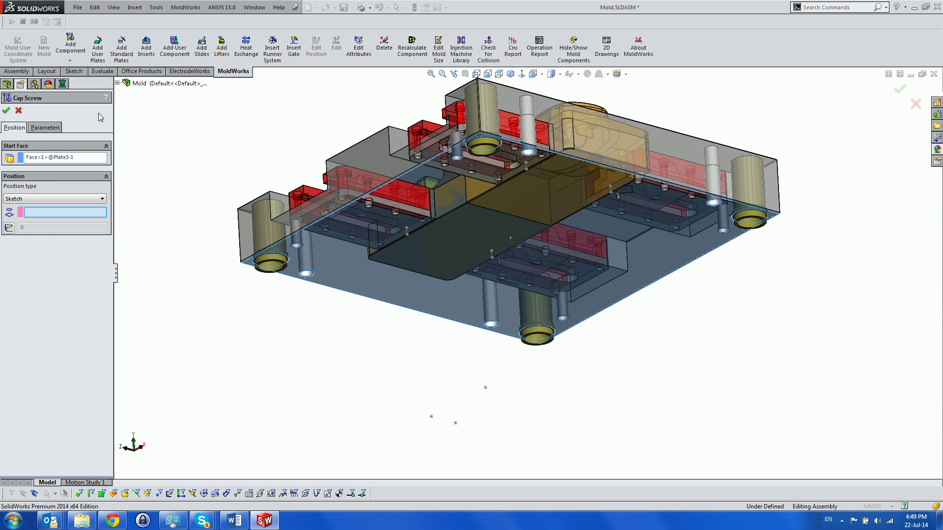
- Sketch a corner rectangle about 189 by 117 mm on the start face, within the CarHandle-2 core insert's outline, as the screw position sketch
{"action": "left_click", "coordinate": [499, 74]}
{"action": "scroll", "coordinate": [597, 266], "scroll_direction": "down", "scroll_amount": 3}
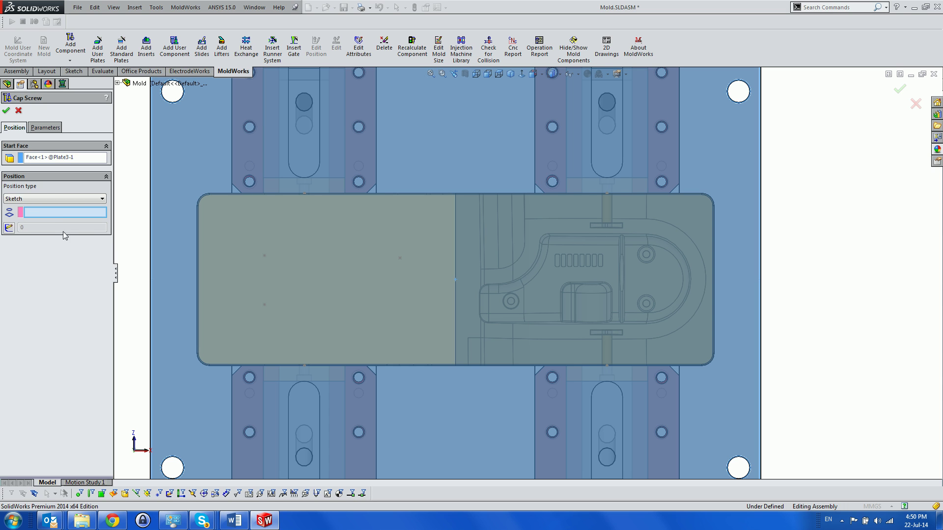
{"action": "left_click", "coordinate": [10, 227]}
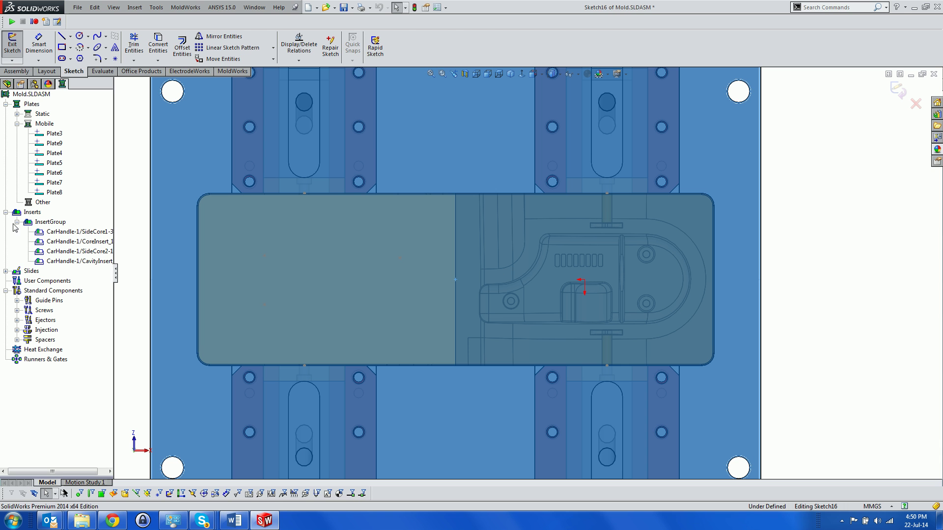
{"action": "left_click", "coordinate": [61, 47]}
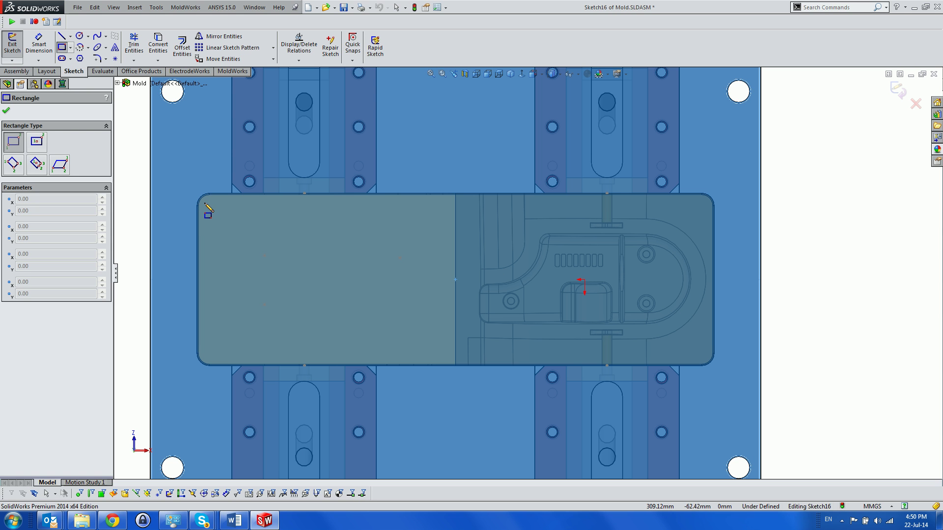
{"action": "left_click", "coordinate": [209, 205]}
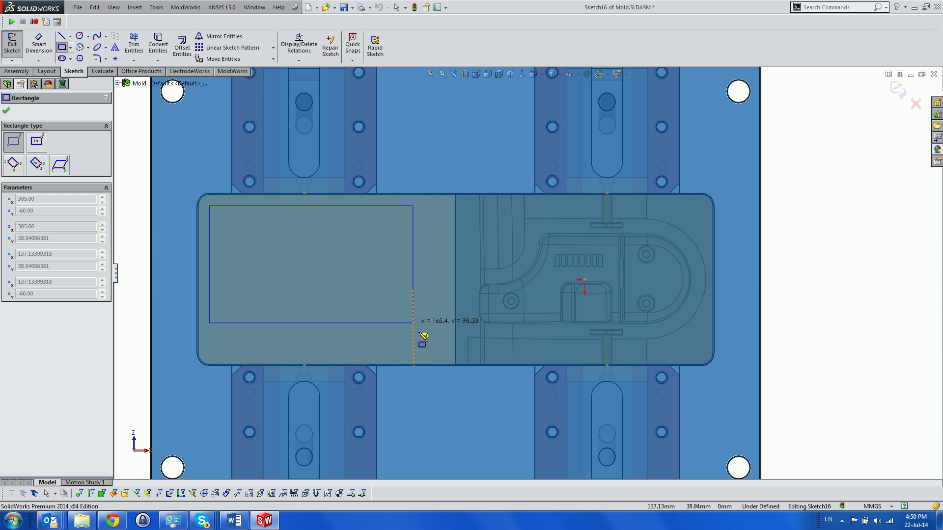
{"action": "left_click", "coordinate": [442, 350]}
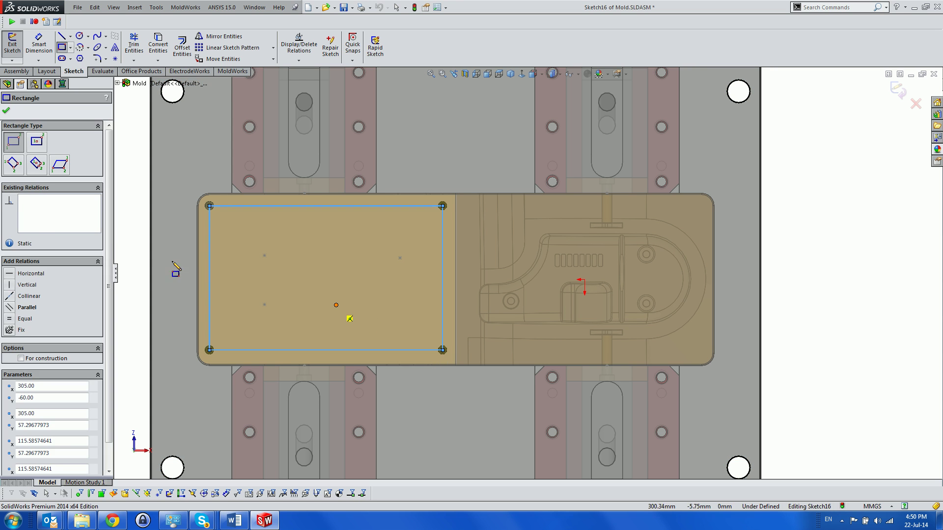
{"action": "key", "text": "Escape"}
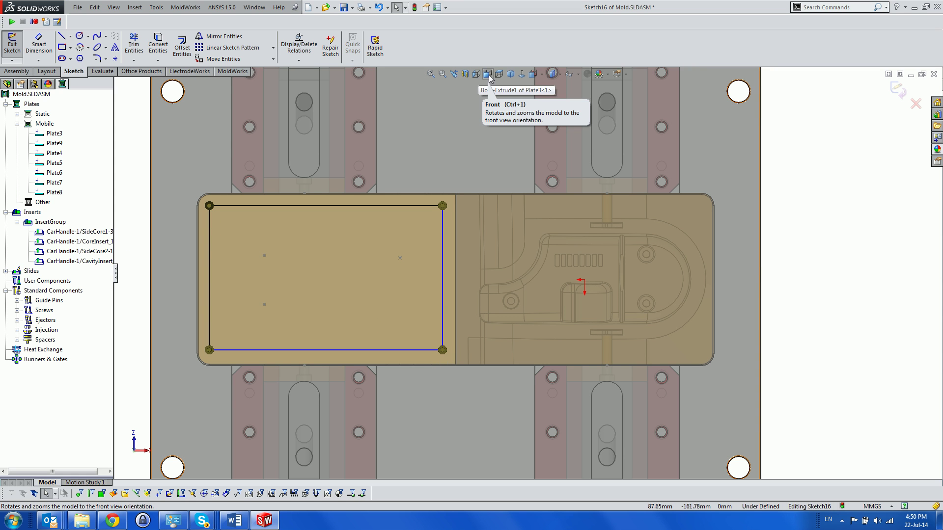
{"action": "left_click", "coordinate": [487, 74]}
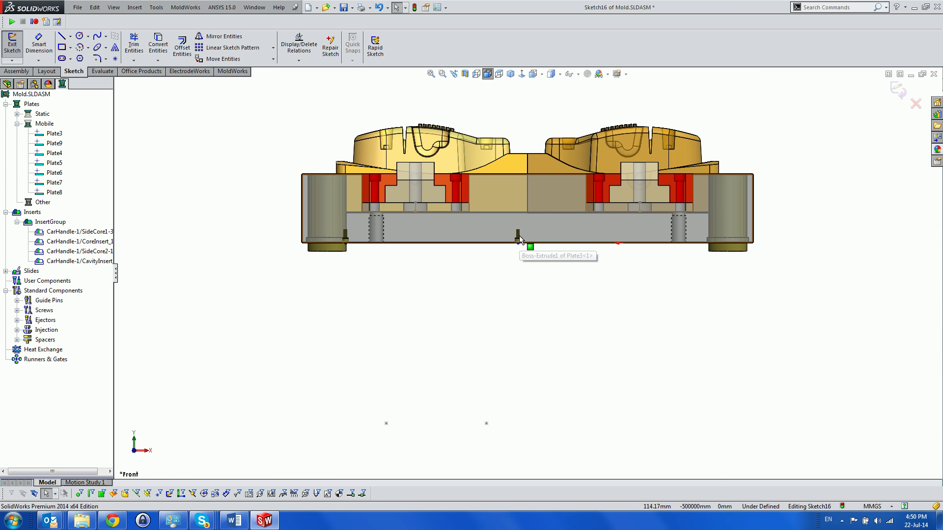
{"action": "left_click", "coordinate": [12, 44]}
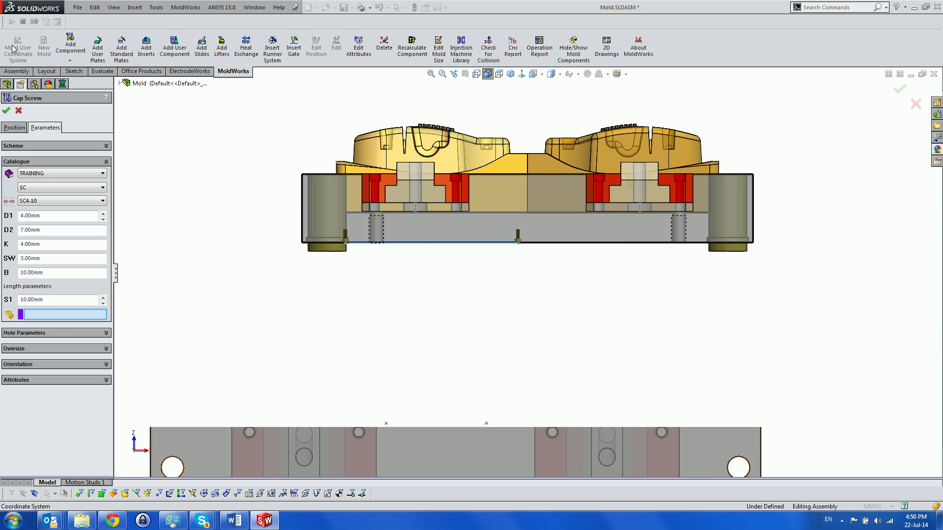
- Set the cap screw length up to the CarHandle-2 core insert and diameter D1 to 10 mm, and insert the screws
{"action": "scroll", "coordinate": [528, 233], "scroll_direction": "down", "scroll_amount": 3}
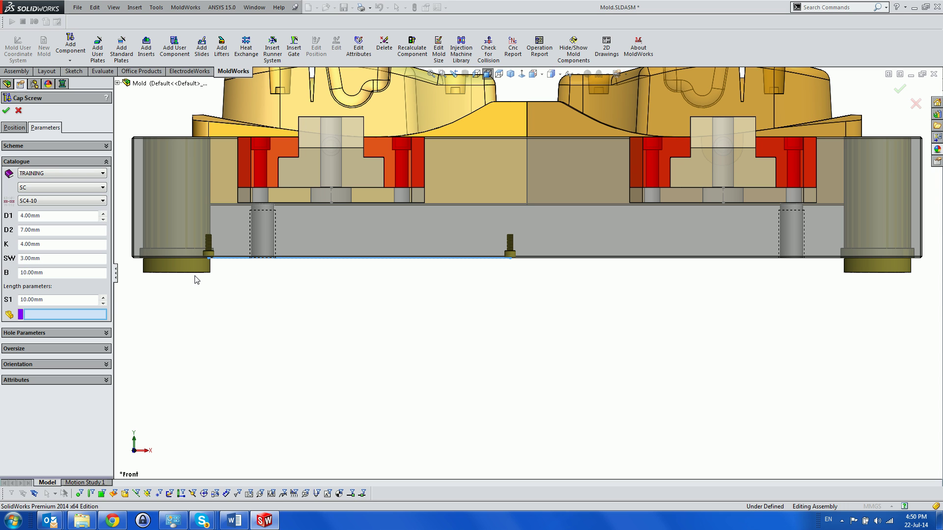
{"action": "left_click", "coordinate": [495, 114]}
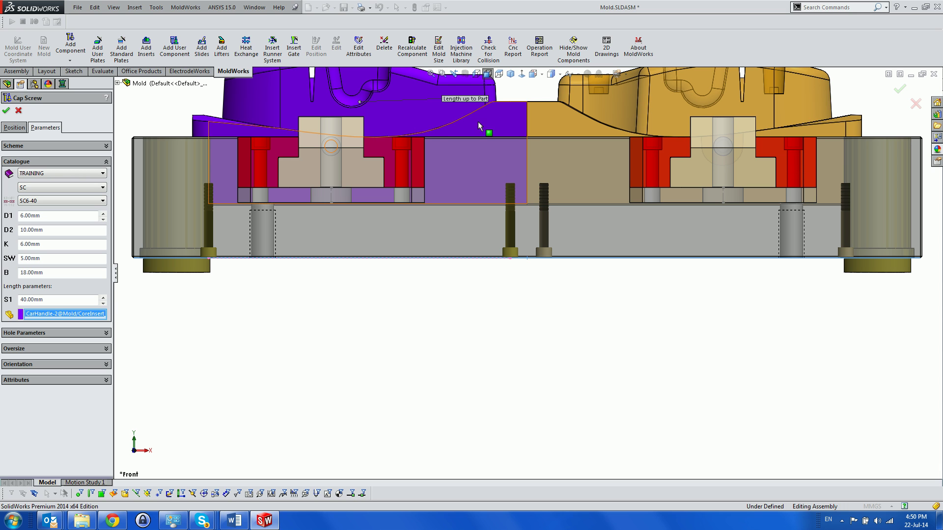
{"action": "left_click", "coordinate": [59, 214]}
{"action": "key", "text": "Down"}
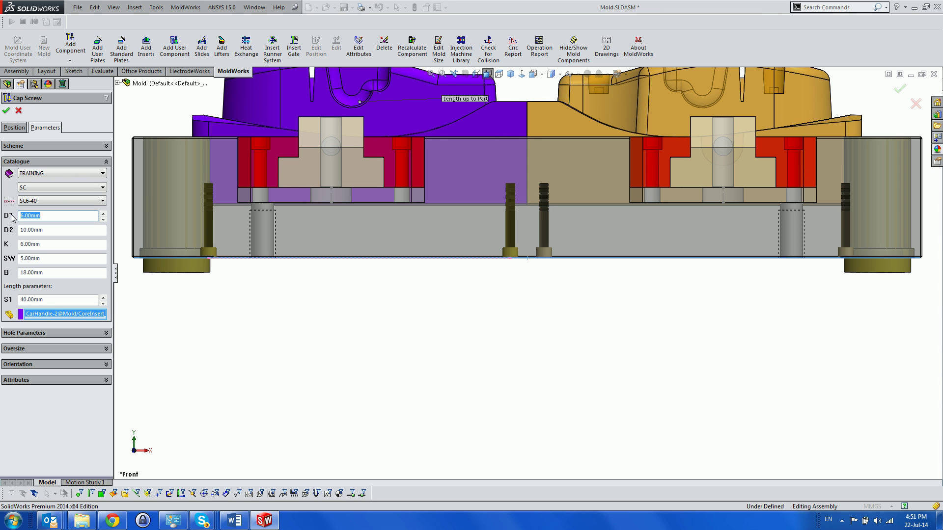
{"action": "type", "text": "10"}
{"action": "key", "text": "Return"}
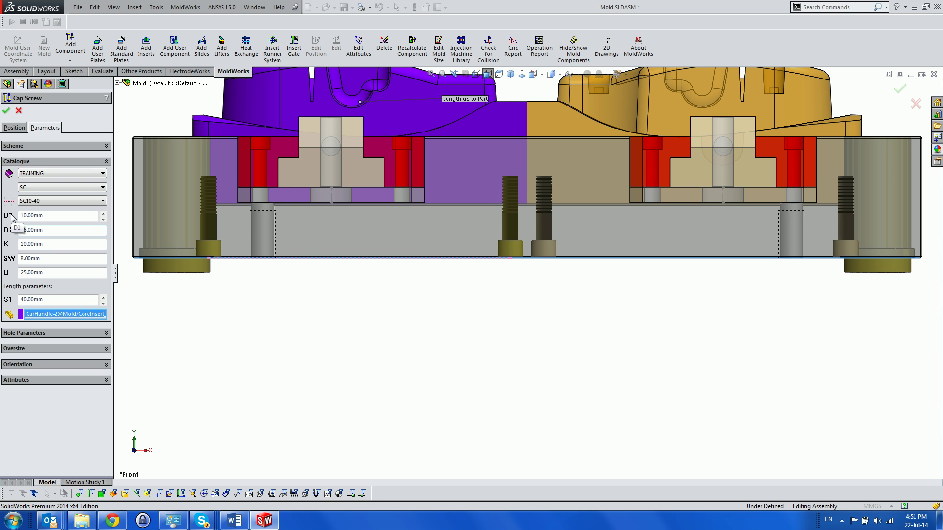
{"action": "left_click", "coordinate": [6, 111]}
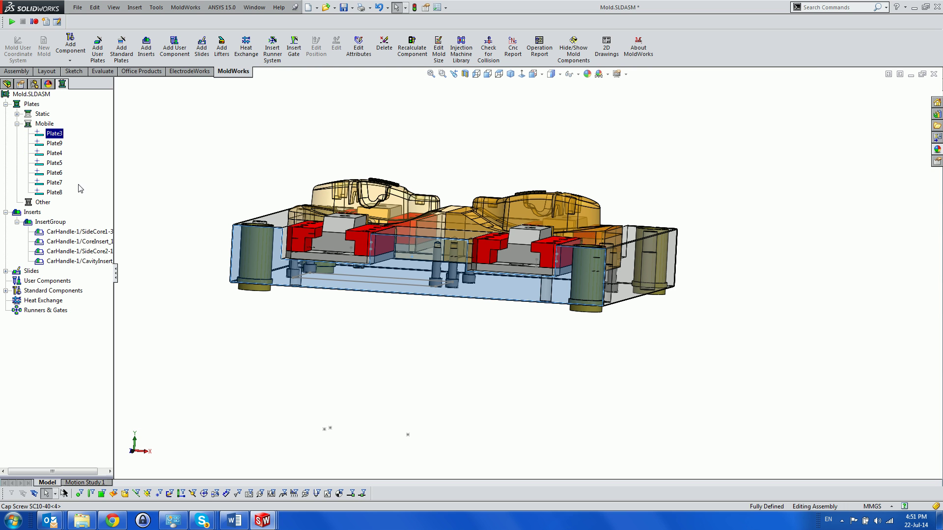
- Show only the Mobile plate group of the mold
{"action": "right_click", "coordinate": [45, 127]}
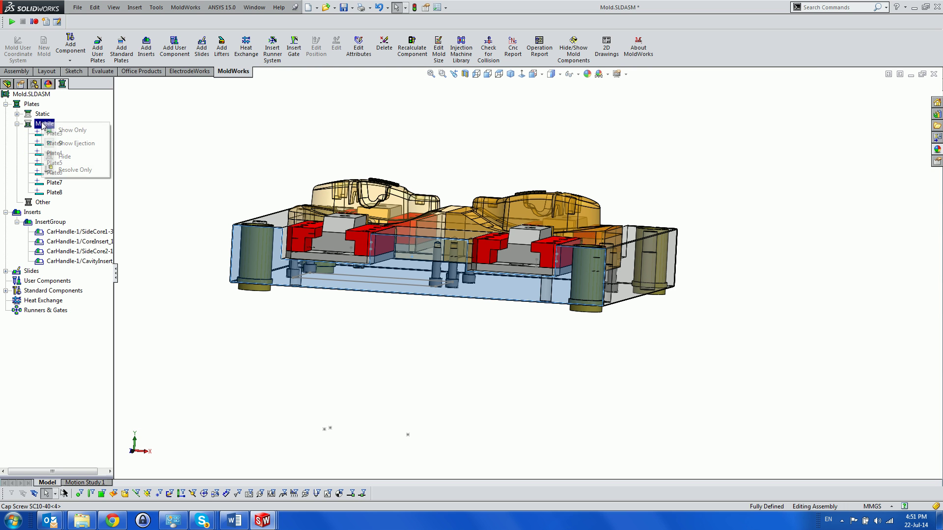
{"action": "left_click", "coordinate": [72, 130]}
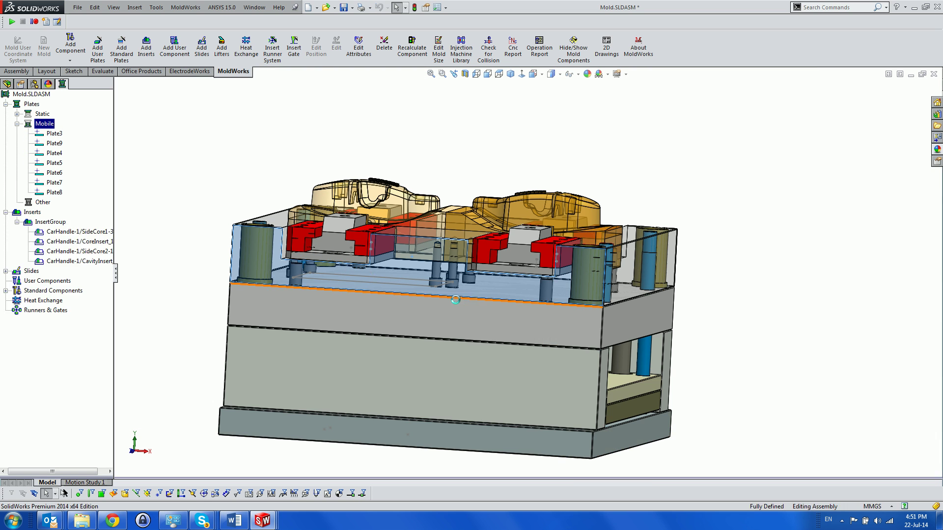
{"action": "middle_click_drag", "start_coordinate": [434, 297], "coordinate": [435, 317]}
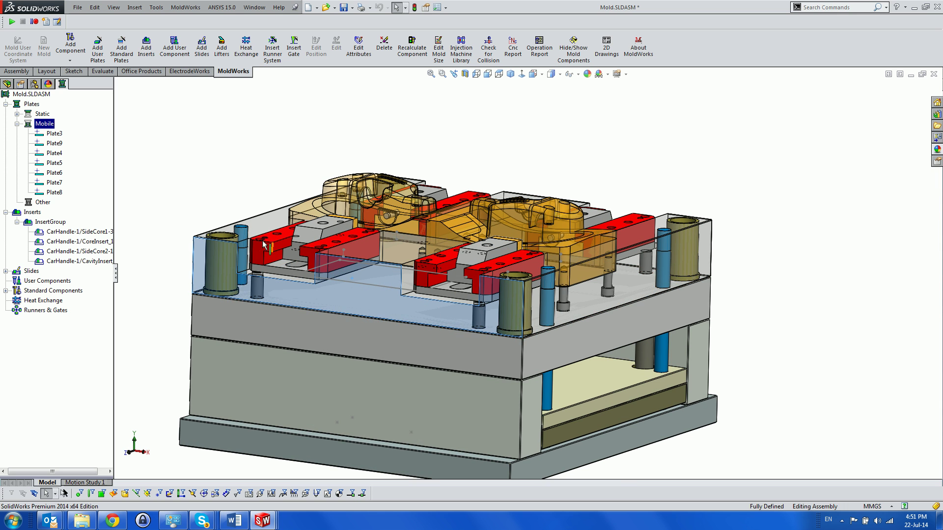
{"action": "middle_click_drag", "start_coordinate": [273, 248], "coordinate": [276, 224]}
{"action": "scroll", "coordinate": [180, 202], "scroll_direction": "down", "scroll_amount": 2}
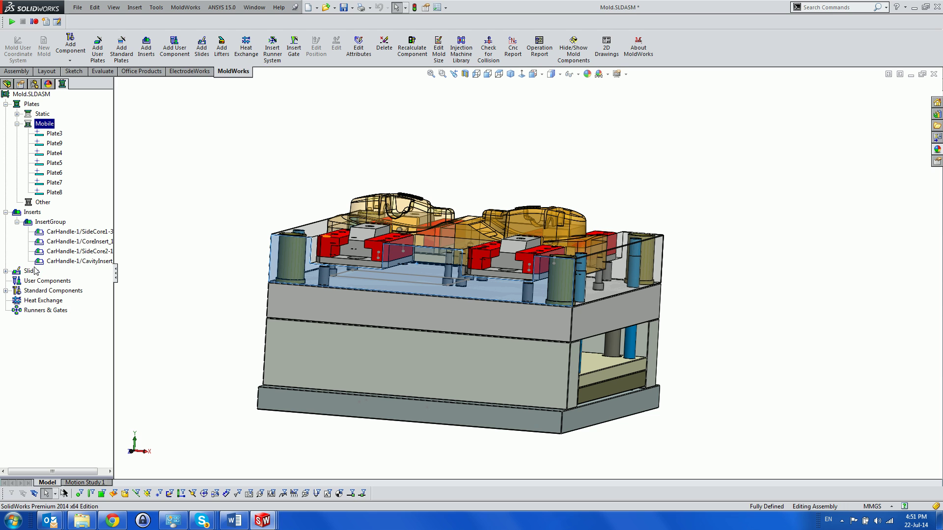
- Start adding an Ejector standard component with Plate8's bottom face as the start face
{"action": "left_click", "coordinate": [6, 291]}
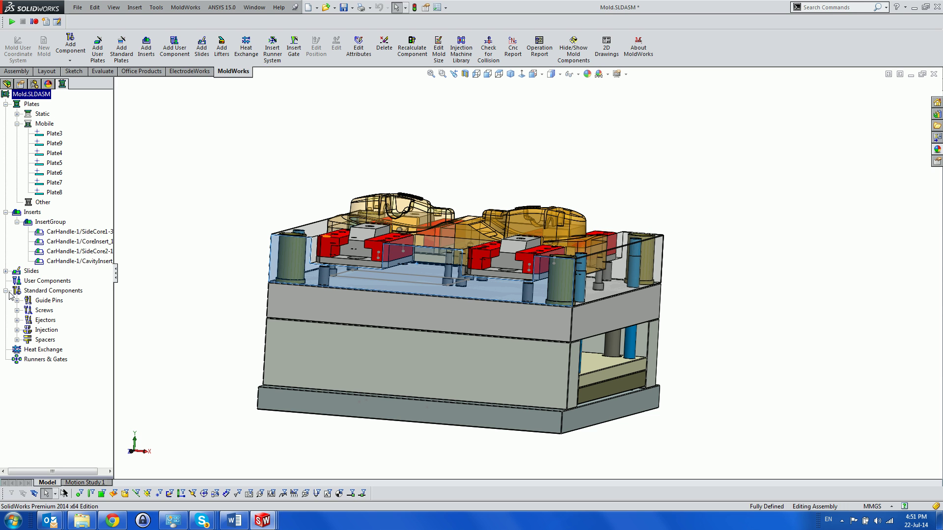
{"action": "right_click", "coordinate": [47, 324]}
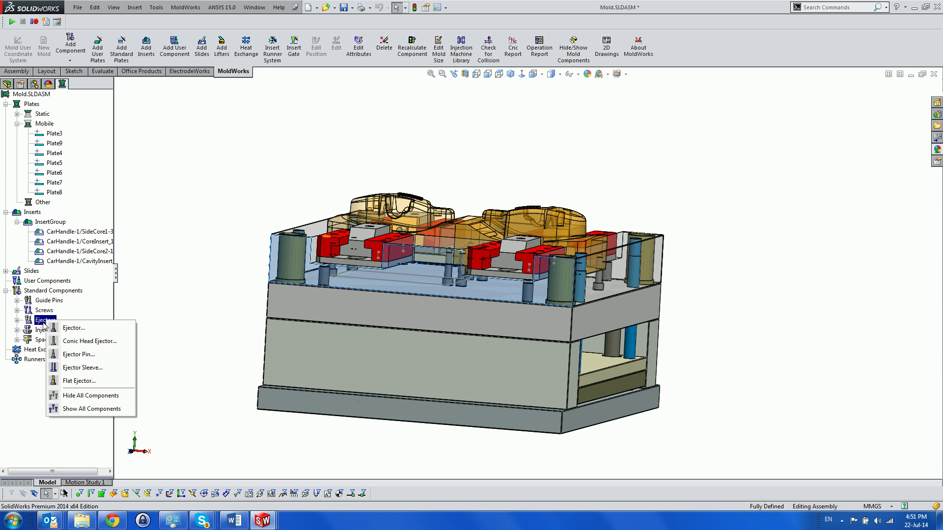
{"action": "left_click", "coordinate": [82, 333]}
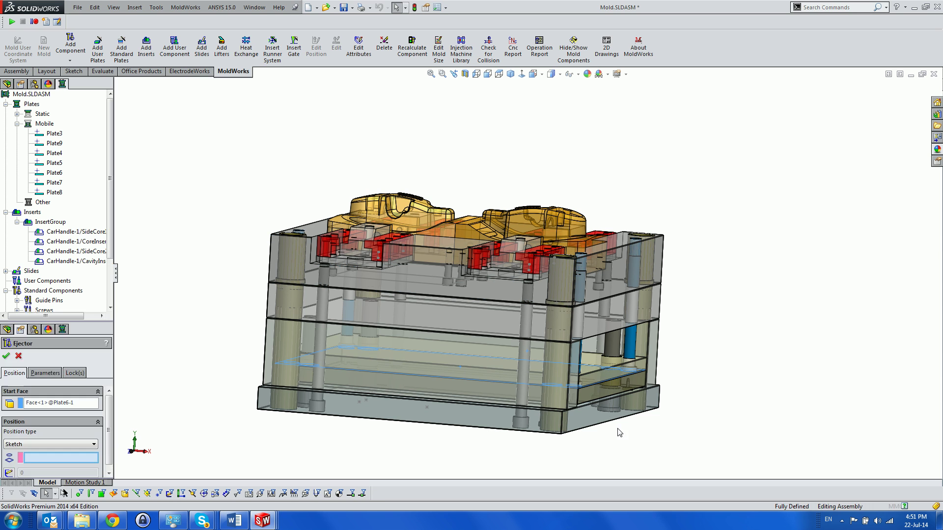
{"action": "middle_click_drag", "start_coordinate": [527, 381], "coordinate": [525, 360]}
{"action": "left_click", "coordinate": [390, 414]}
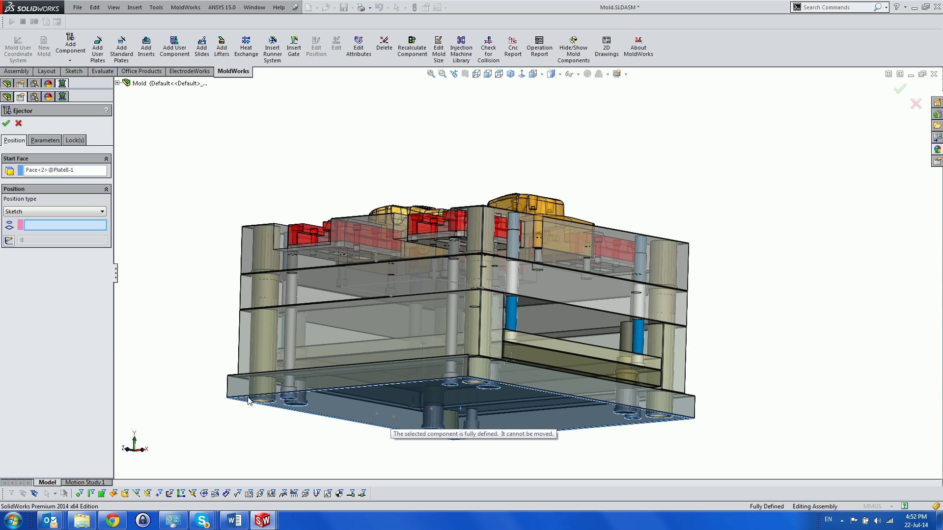
- Position the ejectors with the existing sketch points at the centres of the round bosses on the CarHandle-2 core insert
{"action": "left_click", "coordinate": [499, 74]}
{"action": "scroll", "coordinate": [489, 293], "scroll_direction": "down", "scroll_amount": 8}
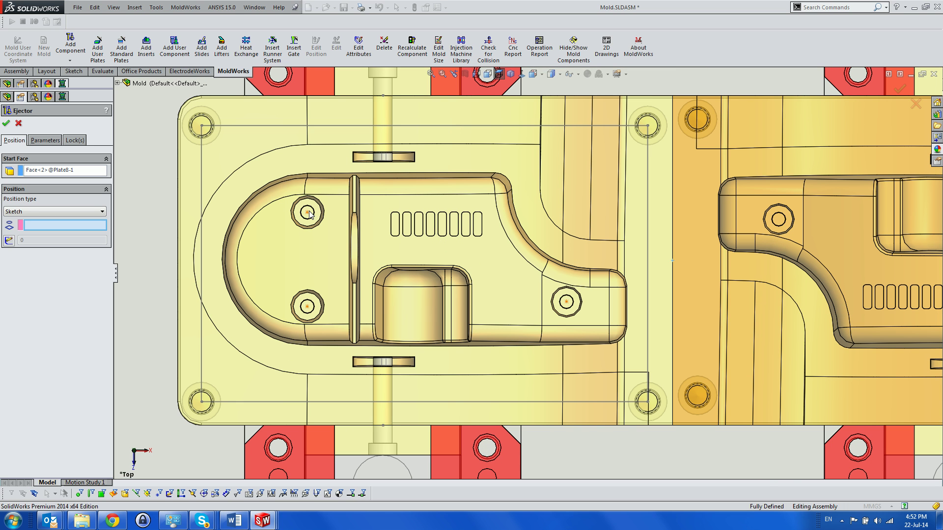
{"action": "left_click", "coordinate": [309, 213]}
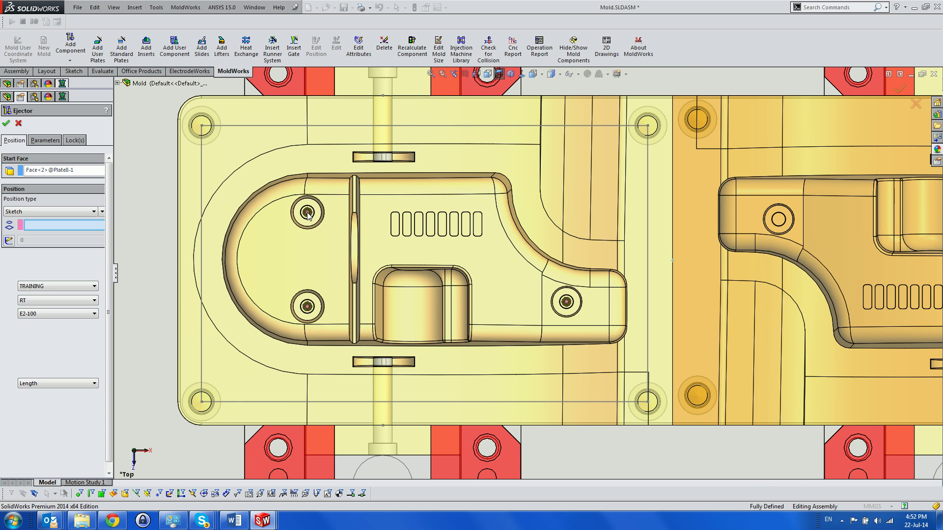
- Set the ejector length up to the upper edge of the small boss feature on the CarHandle-2 core insert
{"action": "left_click", "coordinate": [486, 74]}
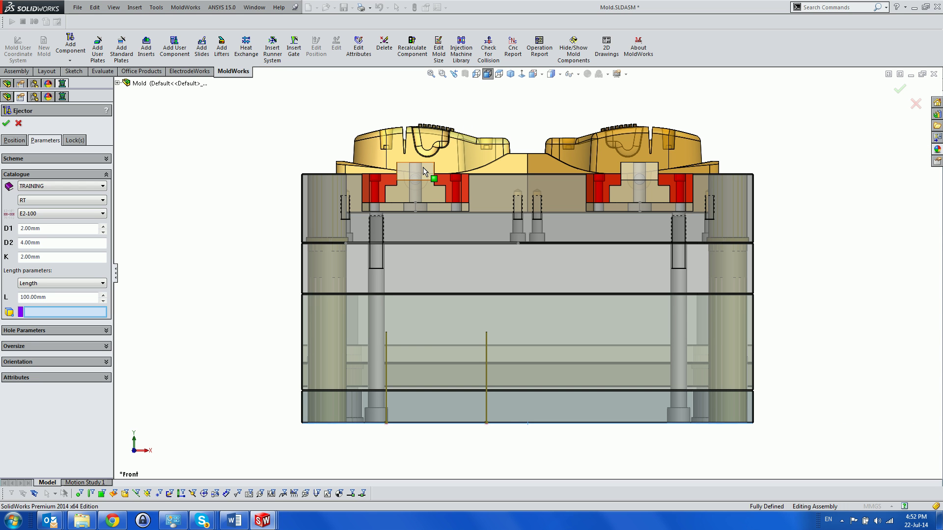
{"action": "scroll", "coordinate": [397, 154], "scroll_direction": "down", "scroll_amount": 4}
{"action": "scroll", "coordinate": [427, 163], "scroll_direction": "down", "scroll_amount": 5}
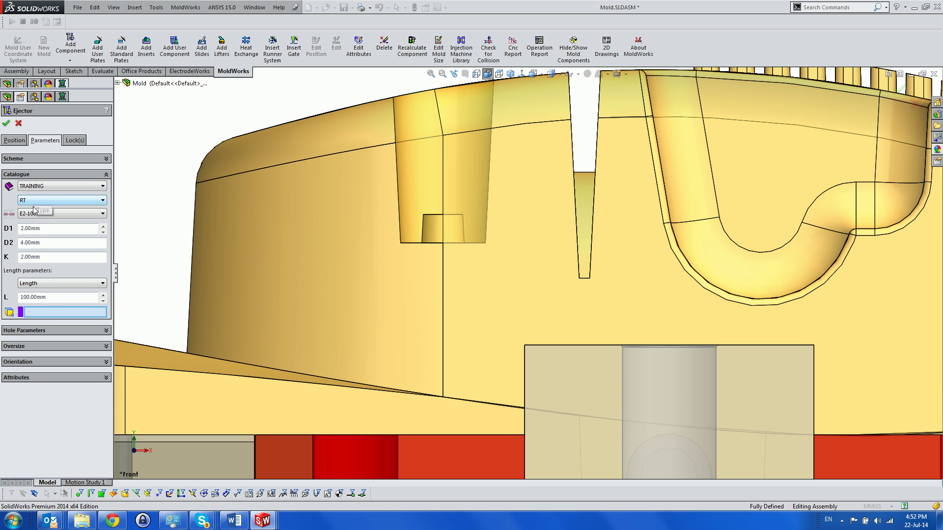
{"action": "left_click", "coordinate": [464, 216]}
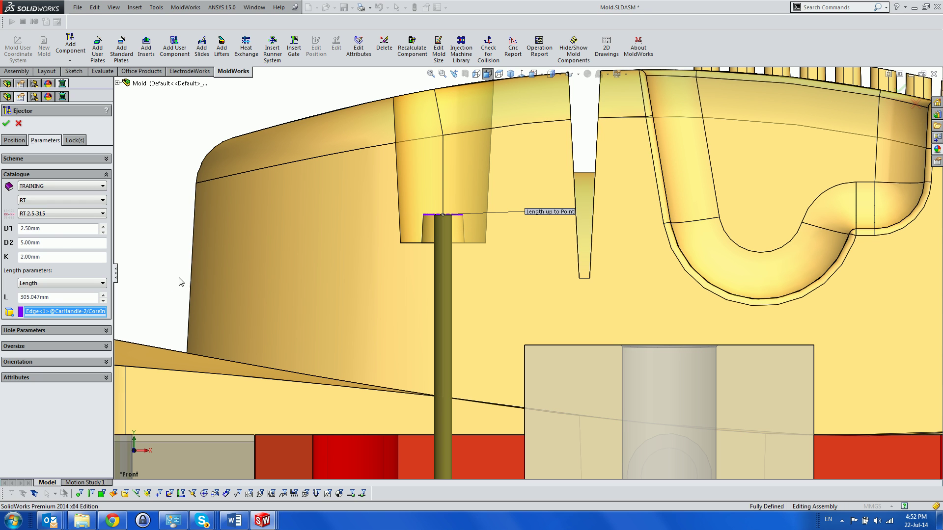
- Set the ejector diameter D1 to 6 mm
{"action": "left_click_drag", "start_coordinate": [46, 228], "coordinate": [16, 227]}
{"action": "left_click", "coordinate": [103, 227]}
{"action": "left_click", "coordinate": [104, 227]}
{"action": "left_click", "coordinate": [104, 227]}
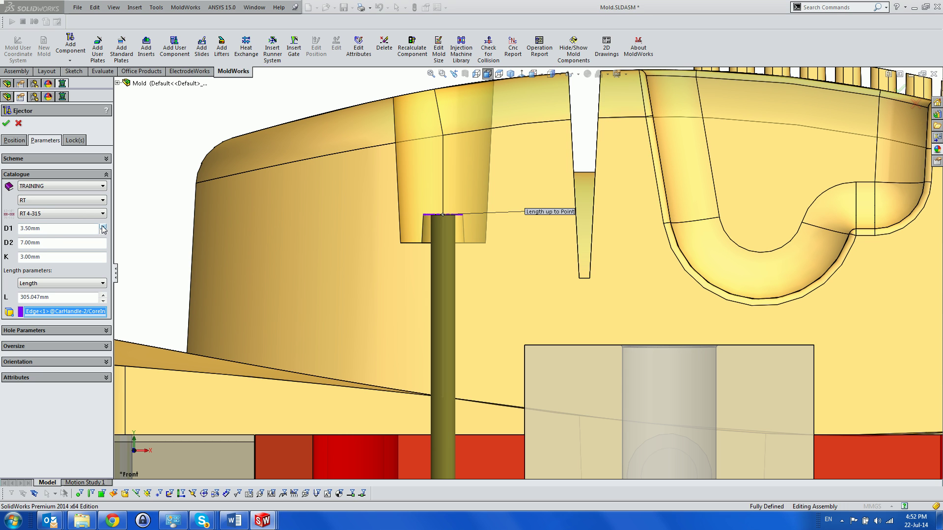
{"action": "left_click", "coordinate": [103, 227]}
{"action": "scroll", "coordinate": [483, 331], "scroll_direction": "up", "scroll_amount": 10}
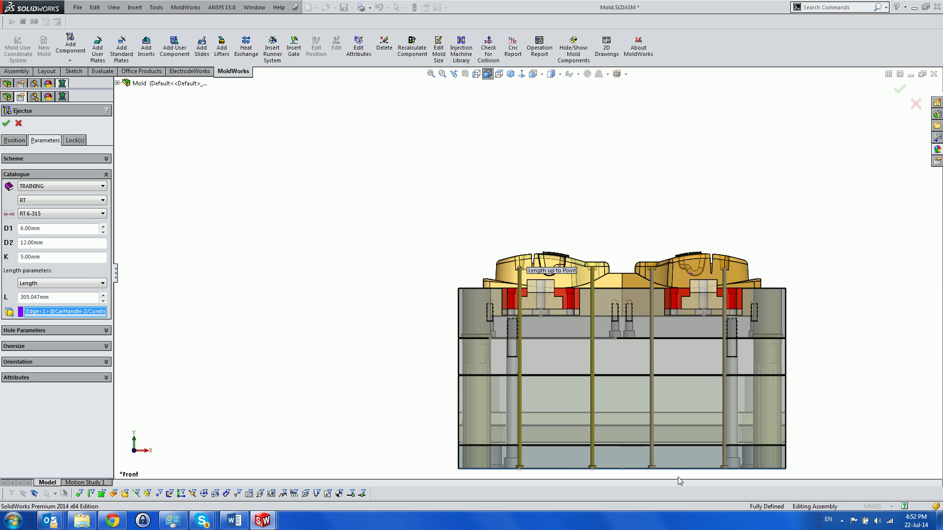
{"action": "scroll", "coordinate": [556, 431], "scroll_direction": "down", "scroll_amount": 3}
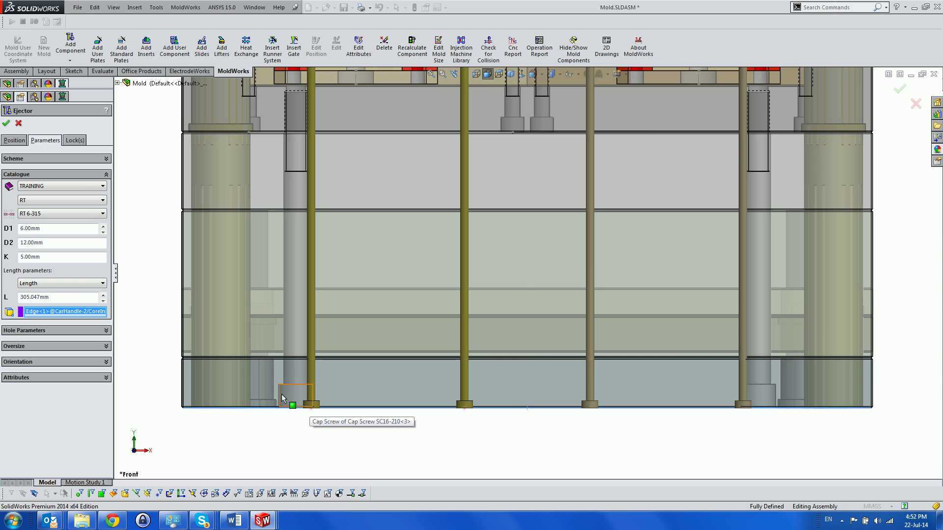
- Set the ejectors' first hole parameter to 10 mm to raise their heads above Plate8's bottom face
{"action": "left_click", "coordinate": [94, 332]}
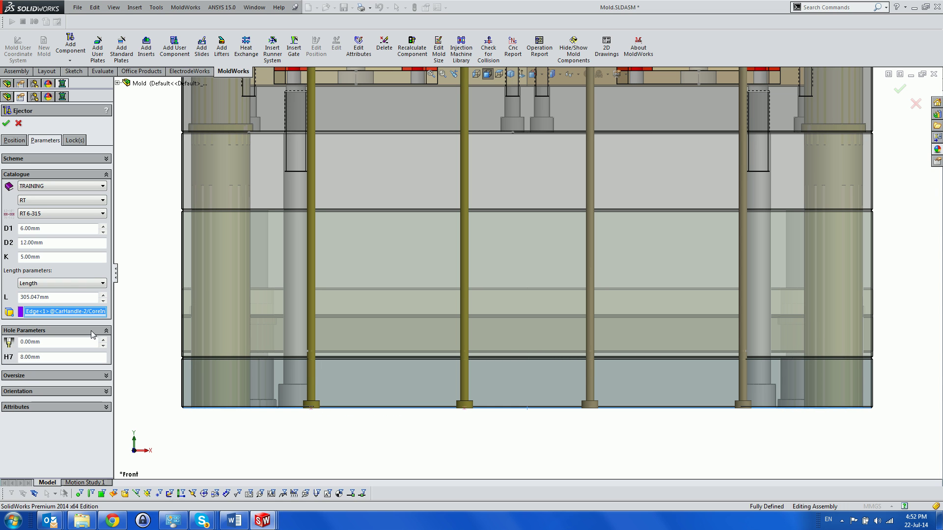
{"action": "left_click", "coordinate": [103, 343]}
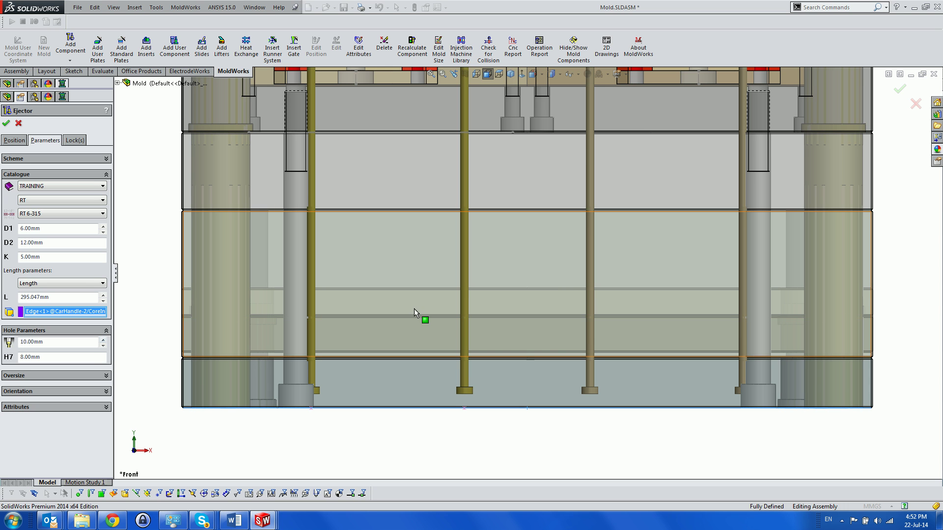
{"action": "key", "text": "z"}
{"action": "scroll", "coordinate": [430, 140], "scroll_direction": "down", "scroll_amount": 5}
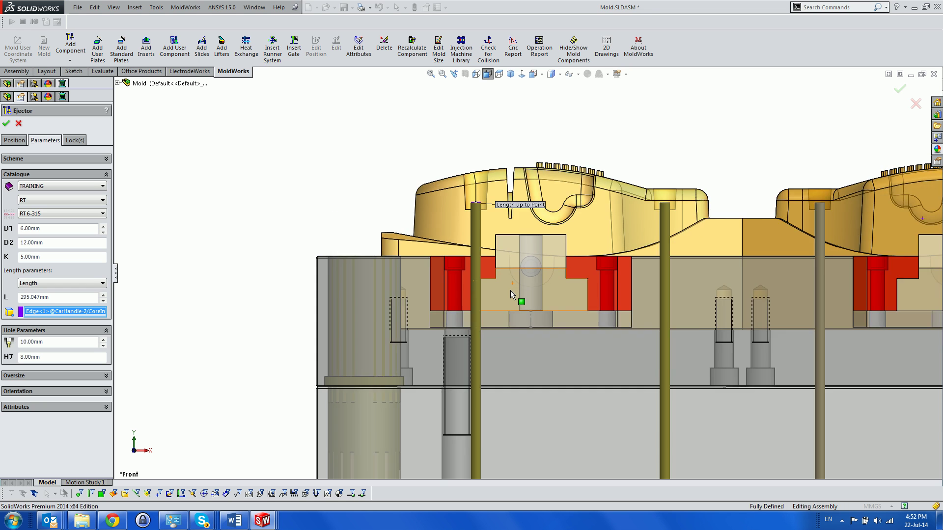
{"action": "scroll", "coordinate": [511, 290], "scroll_direction": "down", "scroll_amount": 3}
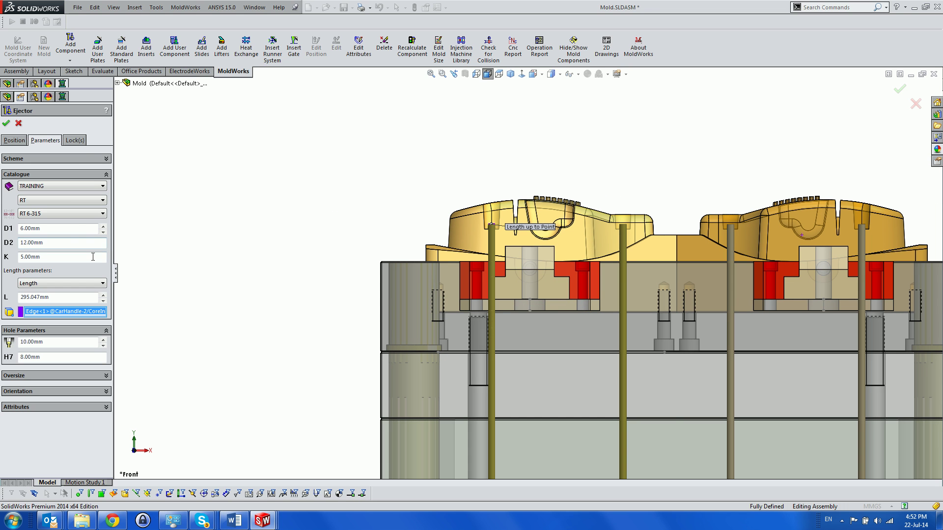
- Check the ejector's dimension scheme and create the ejectors in the mold
{"action": "left_click", "coordinate": [105, 158]}
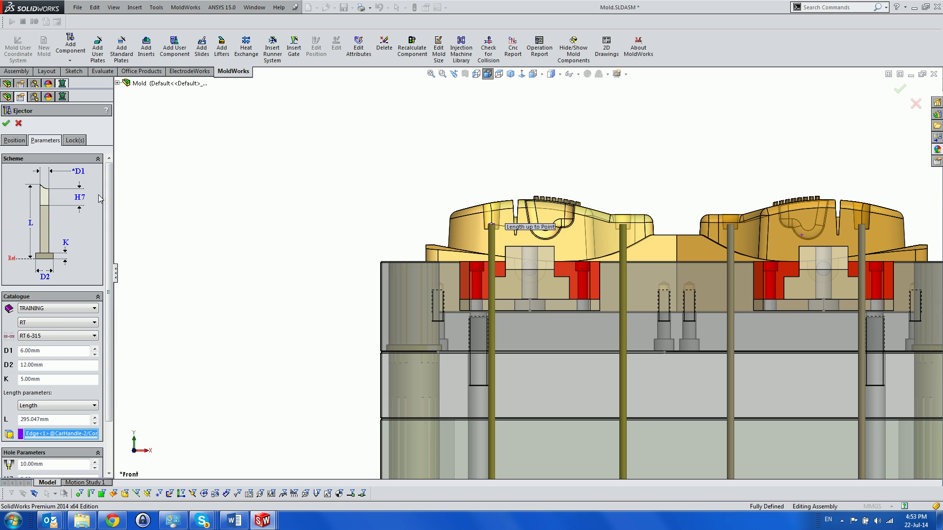
{"action": "left_click", "coordinate": [98, 161]}
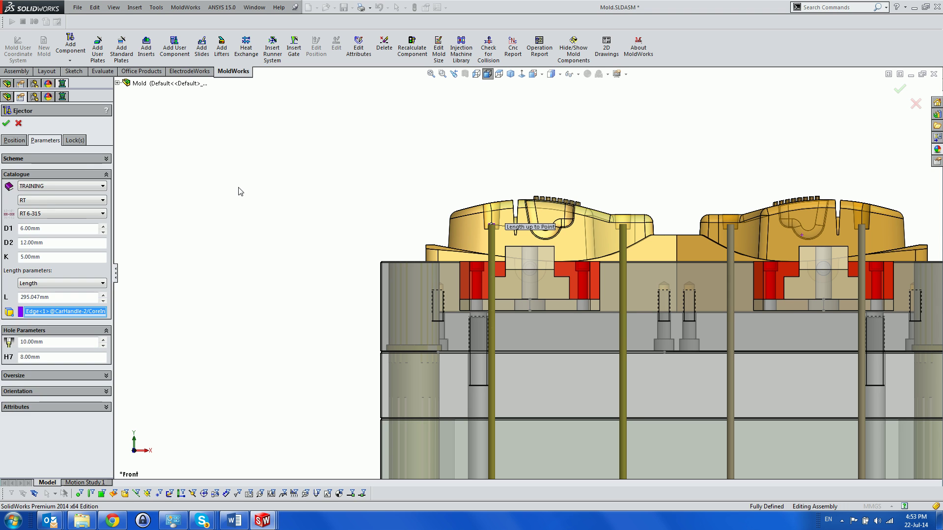
{"action": "scroll", "coordinate": [744, 332], "scroll_direction": "up", "scroll_amount": 5}
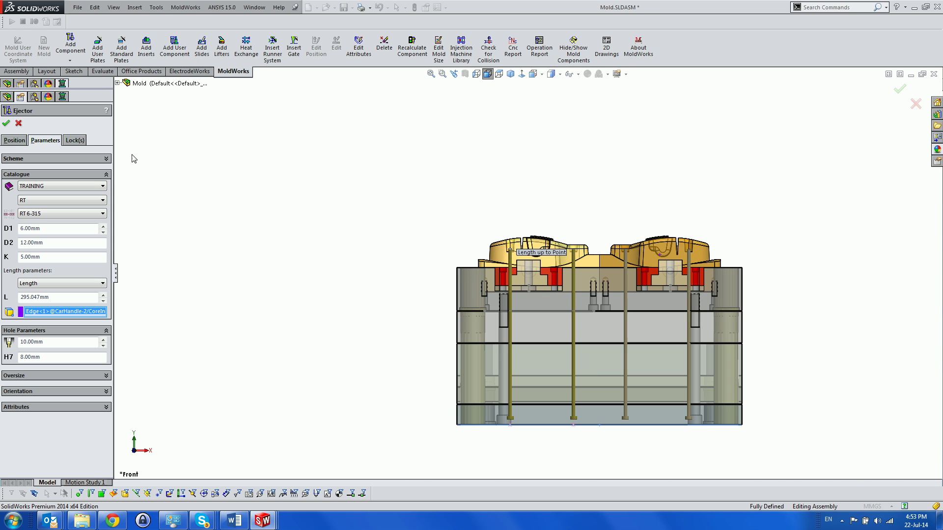
{"action": "left_click", "coordinate": [7, 123]}
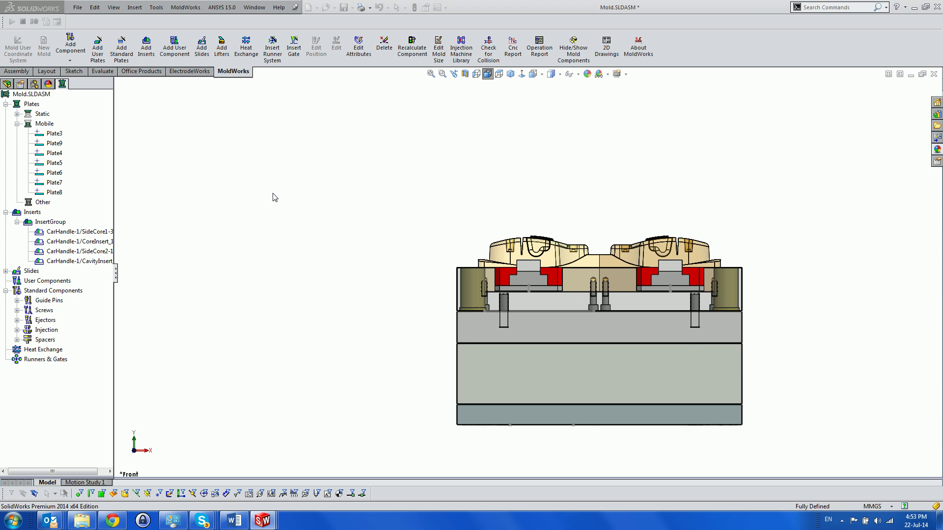
- Inspect the ejector tips and their holes at the round bosses of the core insert
{"action": "scroll", "coordinate": [531, 265], "scroll_direction": "down", "scroll_amount": 10}
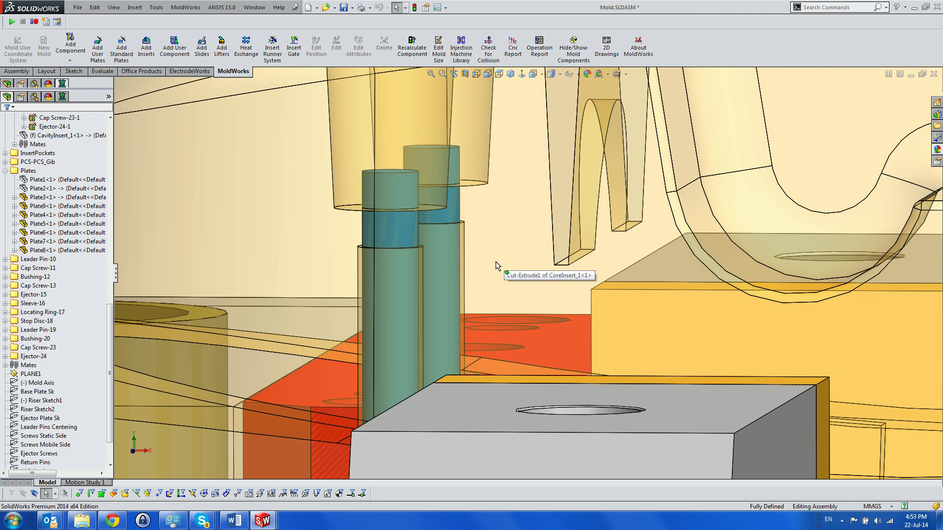
{"action": "scroll", "coordinate": [391, 249], "scroll_direction": "up", "scroll_amount": 3}
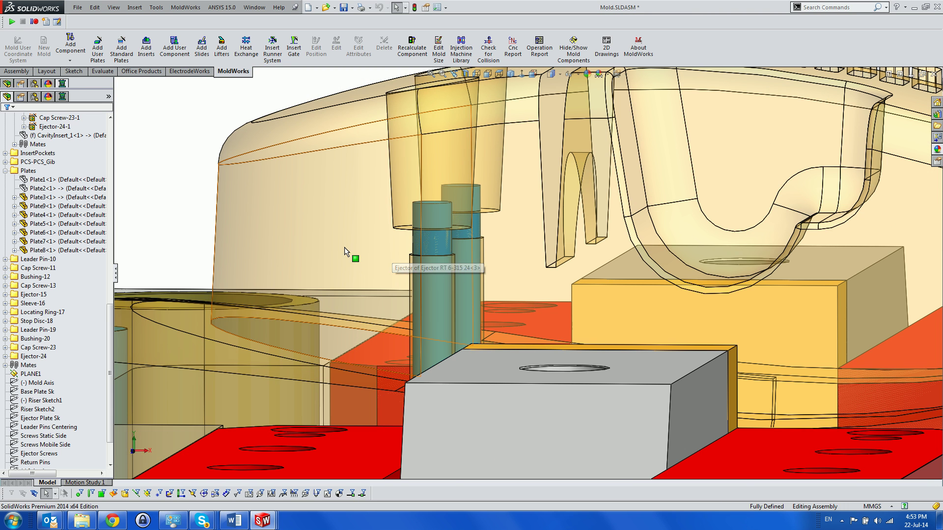
{"action": "left_click", "coordinate": [73, 120]}
{"action": "key", "text": "Escape"}
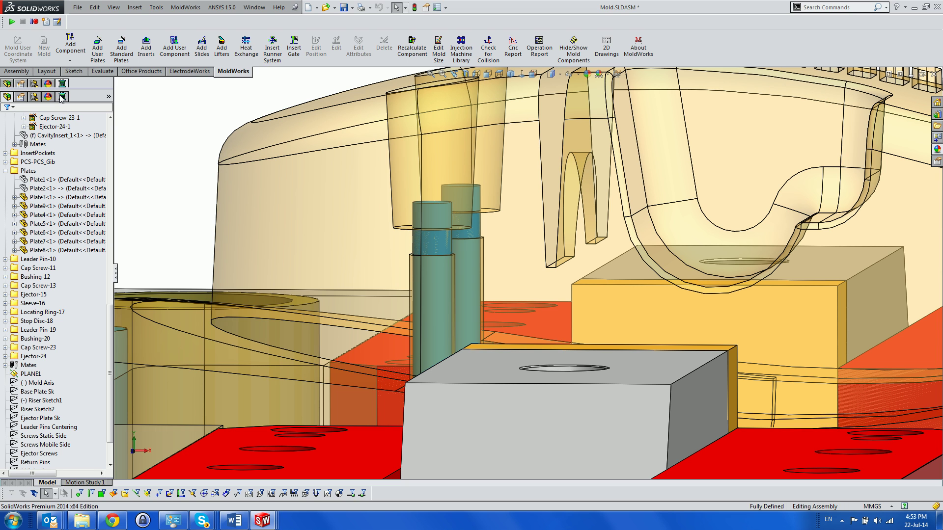
{"action": "left_click", "coordinate": [70, 61]}
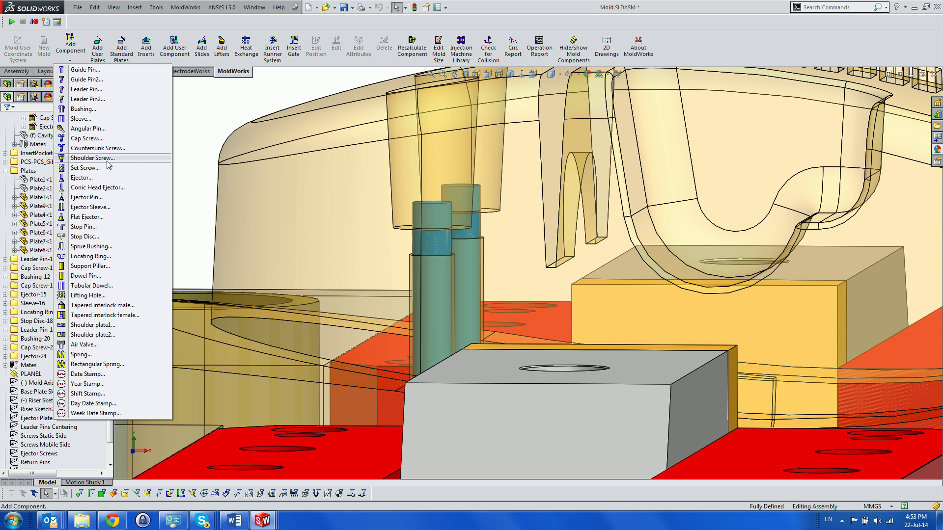
{"action": "left_click", "coordinate": [104, 177]}
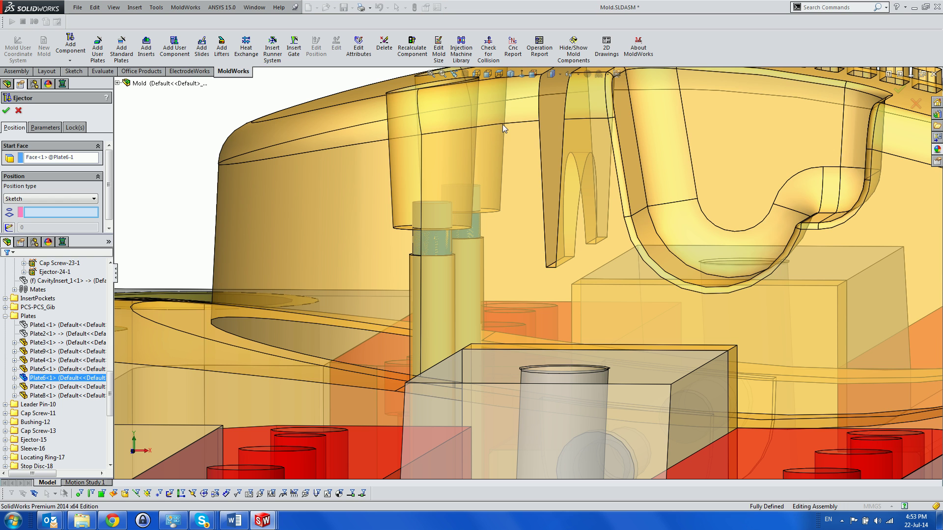
{"action": "scroll", "coordinate": [501, 137], "scroll_direction": "up", "scroll_amount": 5}
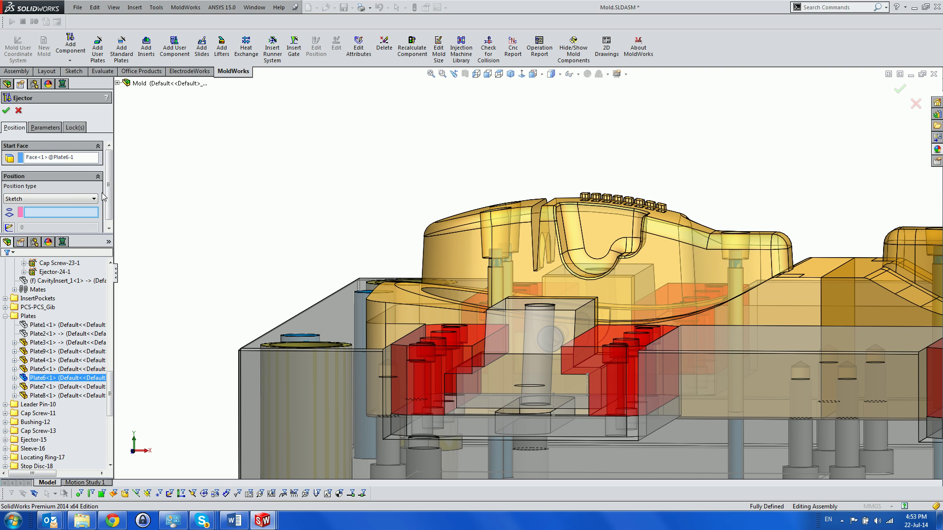
{"action": "left_click_drag", "start_coordinate": [82, 233], "coordinate": [82, 360]}
{"action": "left_click", "coordinate": [18, 111]}
- Position the new Ejector Sleeve by Component, using the existing ejector at the core boss, with Plate6's face as the start face
{"action": "left_click", "coordinate": [93, 200]}
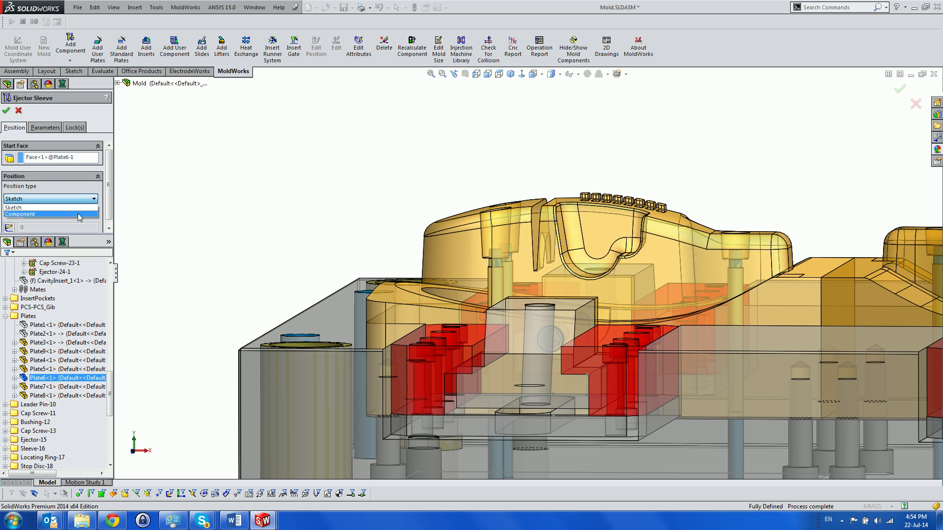
{"action": "left_click", "coordinate": [83, 213]}
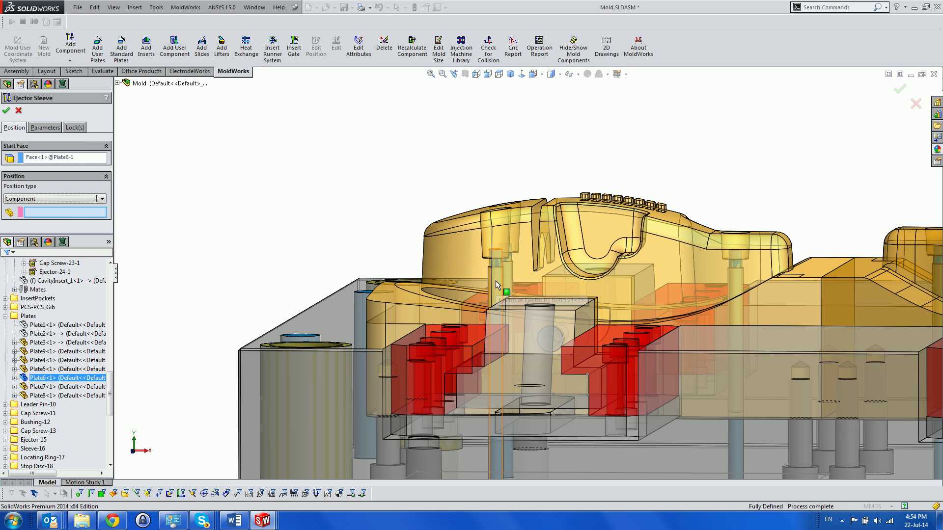
{"action": "scroll", "coordinate": [623, 334], "scroll_direction": "up", "scroll_amount": 3}
{"action": "scroll", "coordinate": [638, 343], "scroll_direction": "down", "scroll_amount": 5}
{"action": "left_click", "coordinate": [299, 157]}
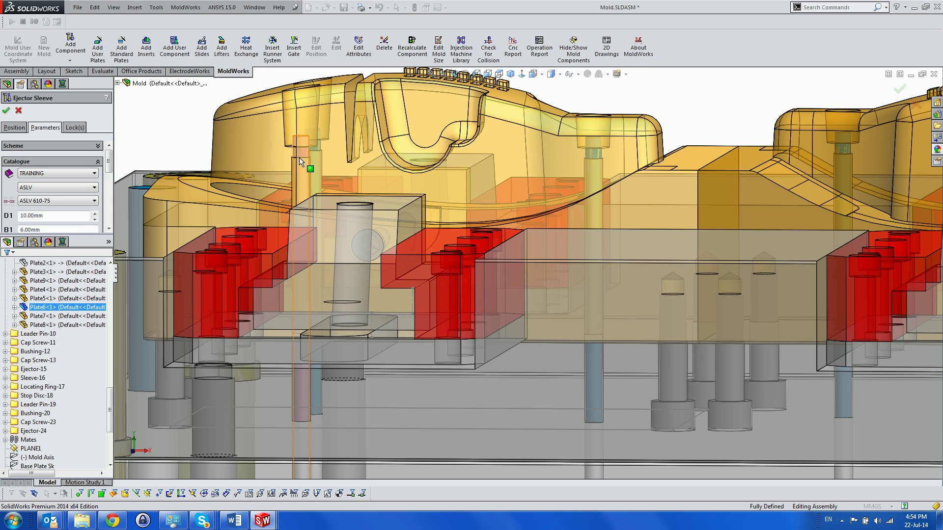
- Examine the ejector sleeve's catalogue dimensions and scheme, including the B1 inner diameter, against the sleeve preview
{"action": "left_click_drag", "start_coordinate": [77, 233], "coordinate": [77, 412]}
{"action": "scroll", "coordinate": [441, 349], "scroll_direction": "up", "scroll_amount": 6}
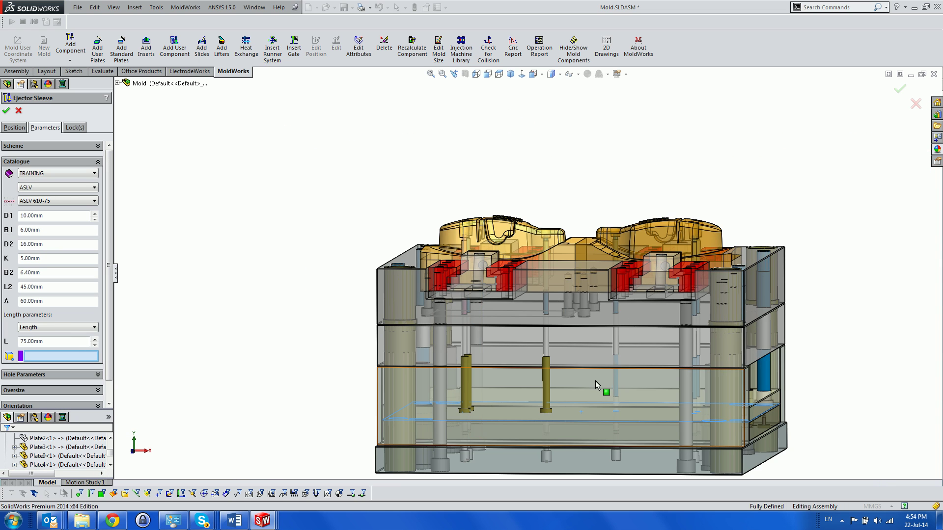
{"action": "scroll", "coordinate": [604, 412], "scroll_direction": "down", "scroll_amount": 3}
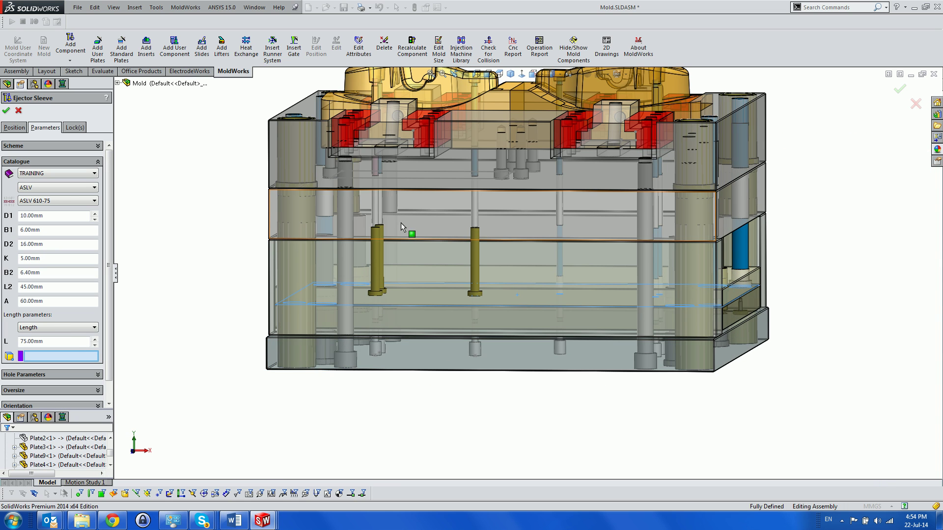
{"action": "scroll", "coordinate": [401, 226], "scroll_direction": "up", "scroll_amount": 2}
{"action": "scroll", "coordinate": [412, 294], "scroll_direction": "down", "scroll_amount": 4}
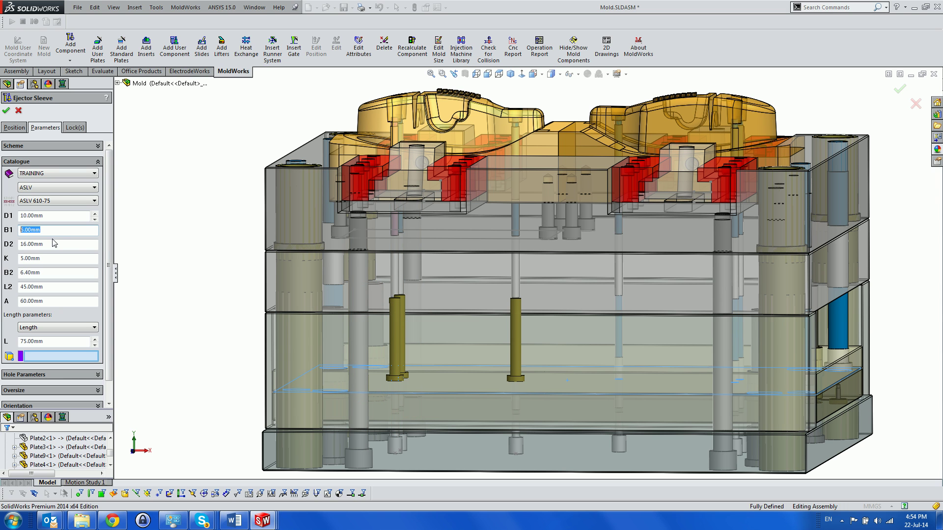
{"action": "left_click", "coordinate": [397, 303]}
{"action": "left_click", "coordinate": [99, 147]}
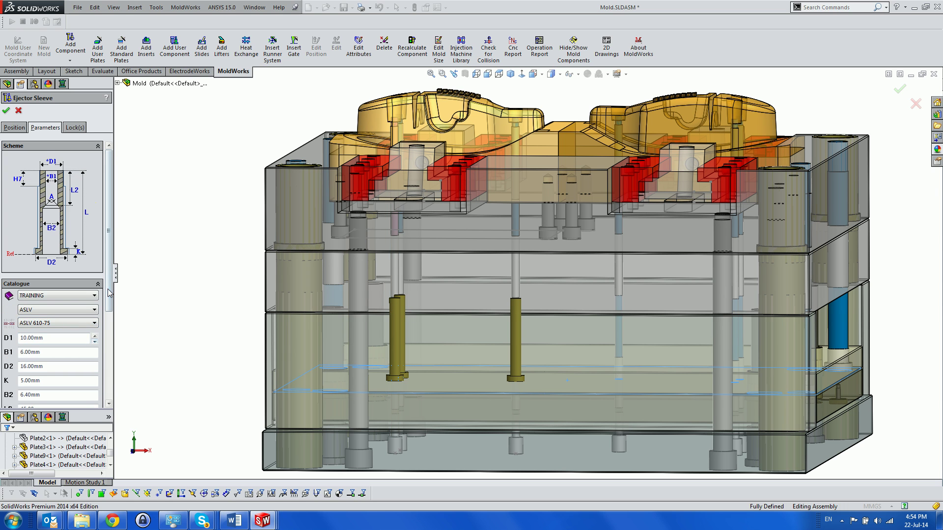
- Set the ejector sleeve's length option to Ort and create the sleeves around the boss ejectors
{"action": "scroll", "coordinate": [83, 336], "scroll_direction": "down", "scroll_amount": 5}
{"action": "left_click", "coordinate": [93, 306]}
{"action": "left_click", "coordinate": [71, 326]}
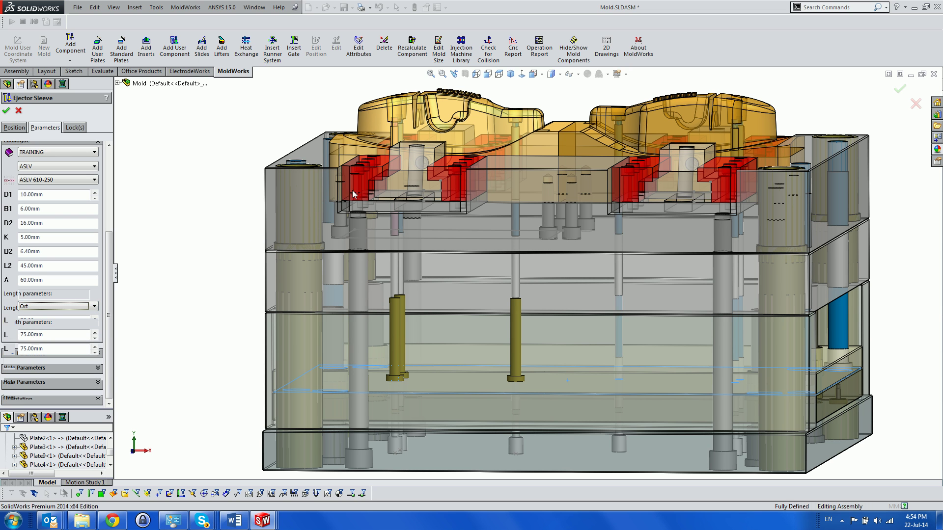
{"action": "left_click", "coordinate": [487, 74]}
{"action": "scroll", "coordinate": [396, 158], "scroll_direction": "down", "scroll_amount": 4}
{"action": "scroll", "coordinate": [795, 205], "scroll_direction": "up", "scroll_amount": 3}
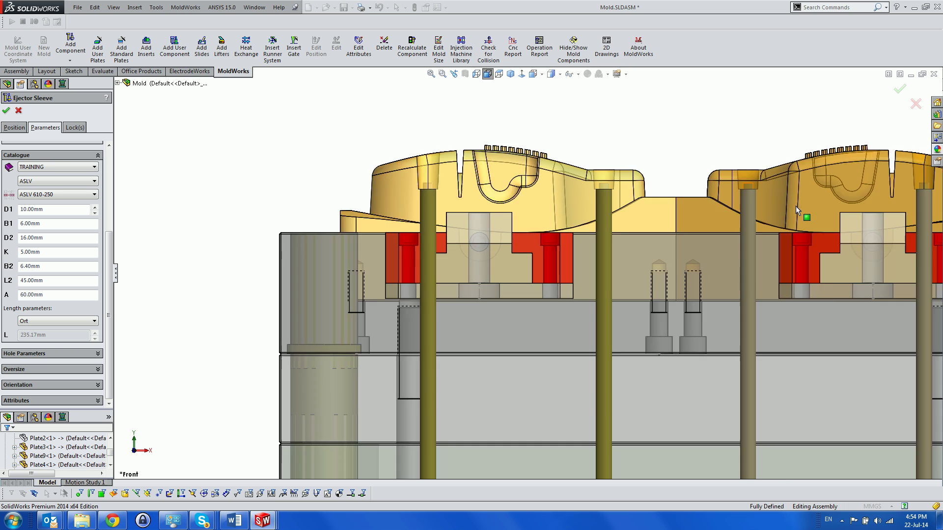
{"action": "left_click", "coordinate": [6, 111]}
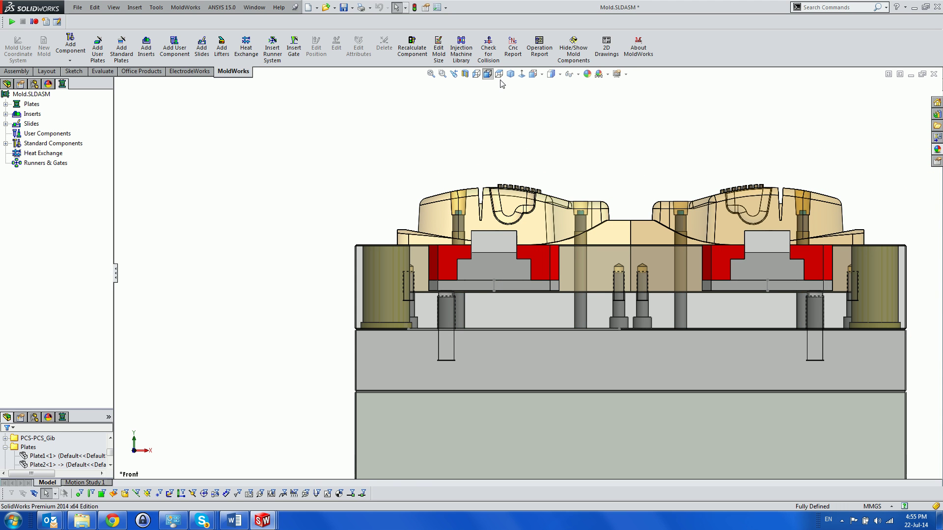
- Start adding another Ejector standard component with Plate6's face as the start face, in top view
{"action": "left_click", "coordinate": [499, 74]}
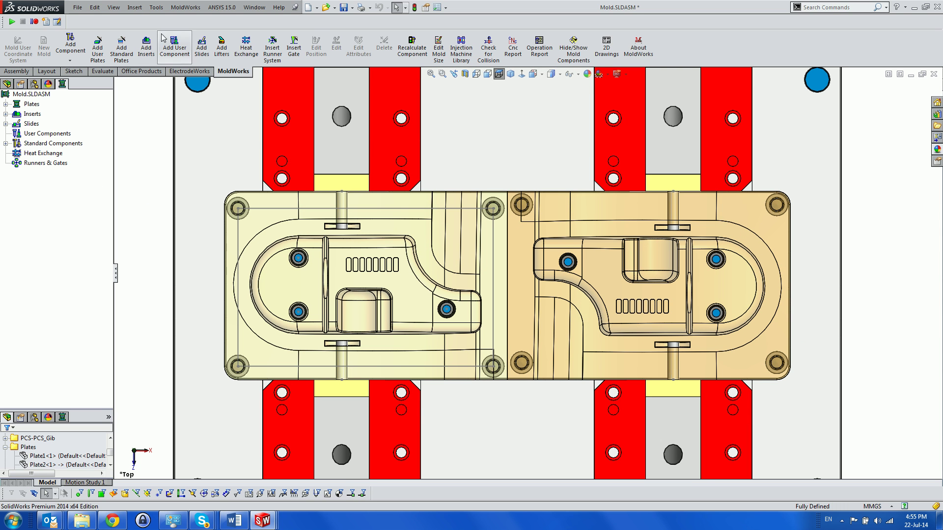
{"action": "left_click", "coordinate": [191, 8]}
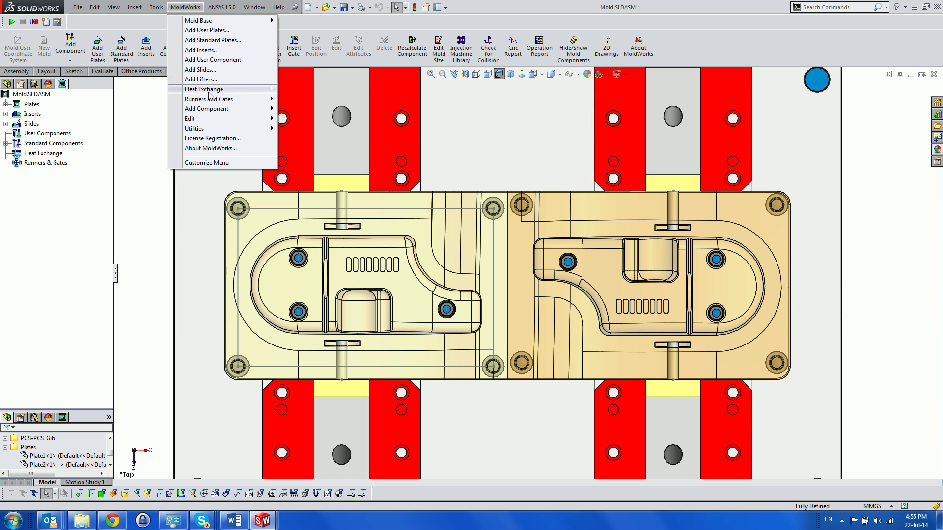
{"action": "mouse_move", "coordinate": [228, 114]}
{"action": "mouse_move", "coordinate": [325, 130]}
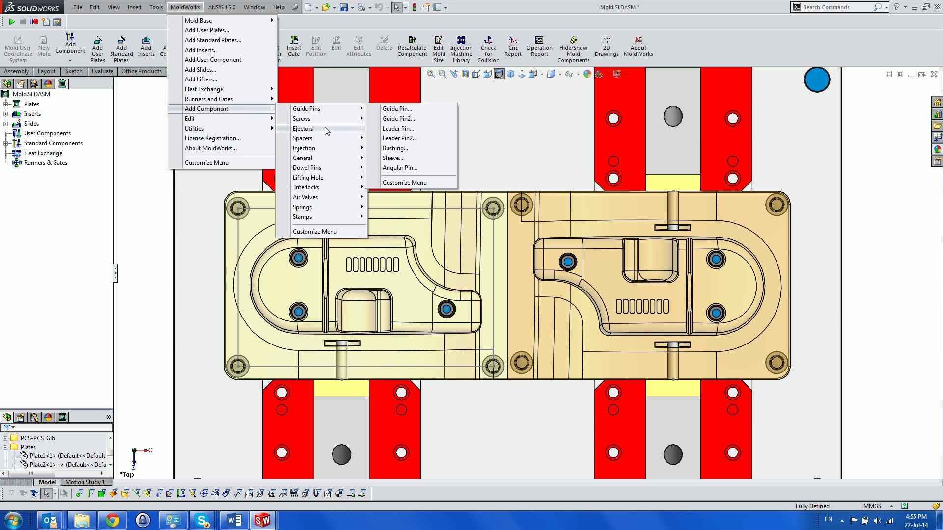
{"action": "left_click", "coordinate": [390, 132]}
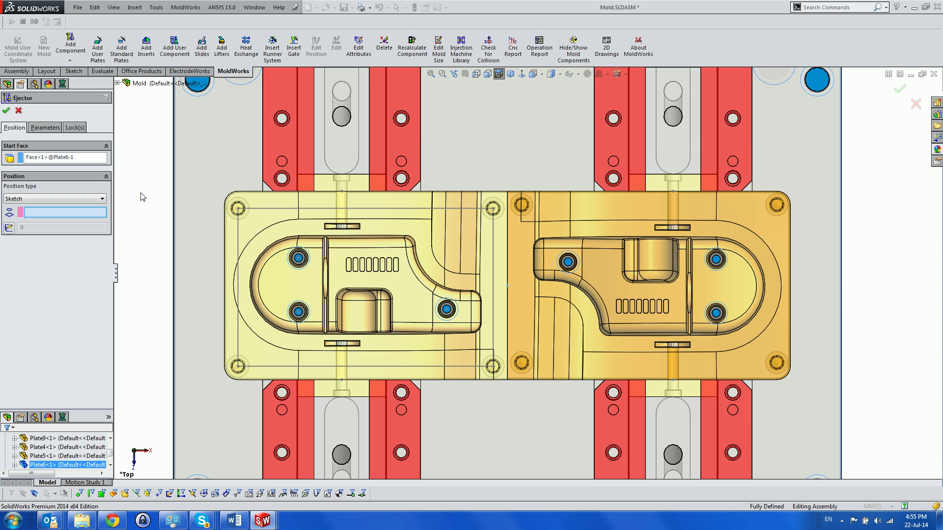
- Position the ejector with a new sketch point at about X 285 mm, Y 0, near the rounded outer end of the handle core
{"action": "left_click", "coordinate": [6, 230]}
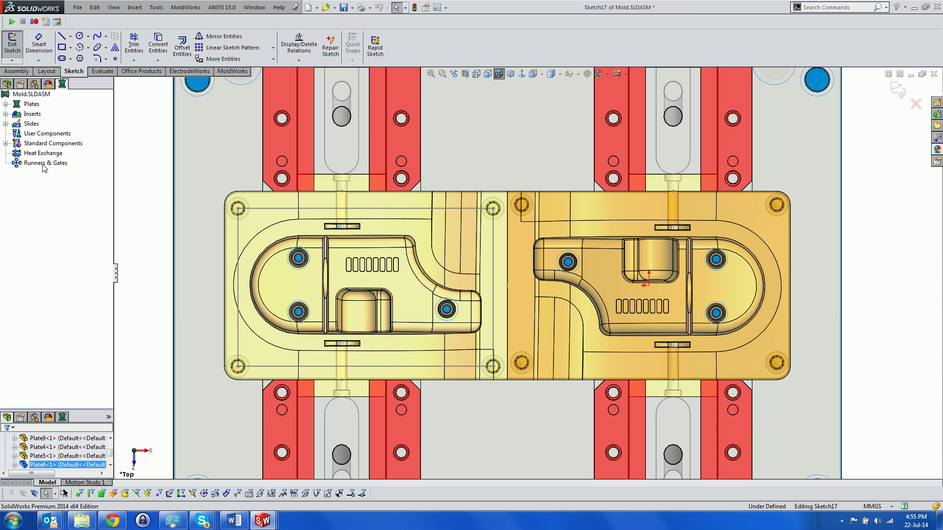
{"action": "left_click", "coordinate": [115, 58]}
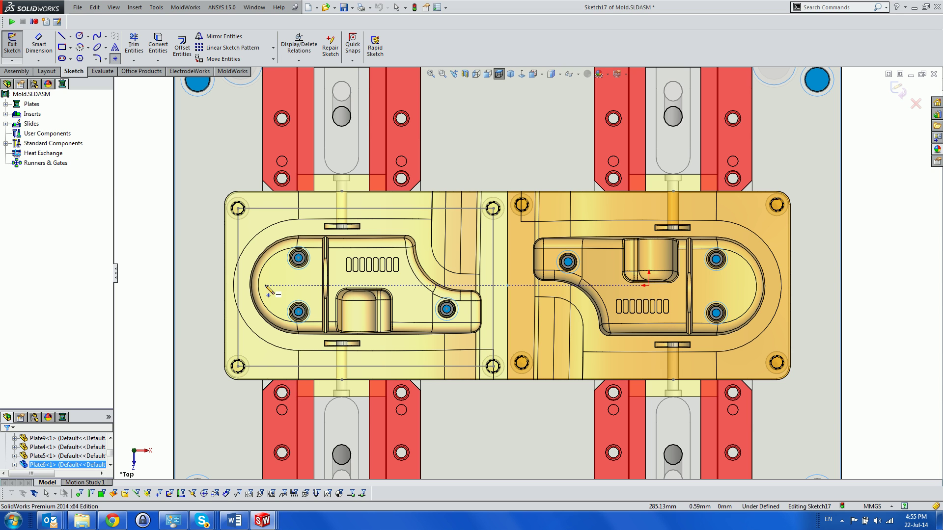
{"action": "left_click", "coordinate": [264, 285]}
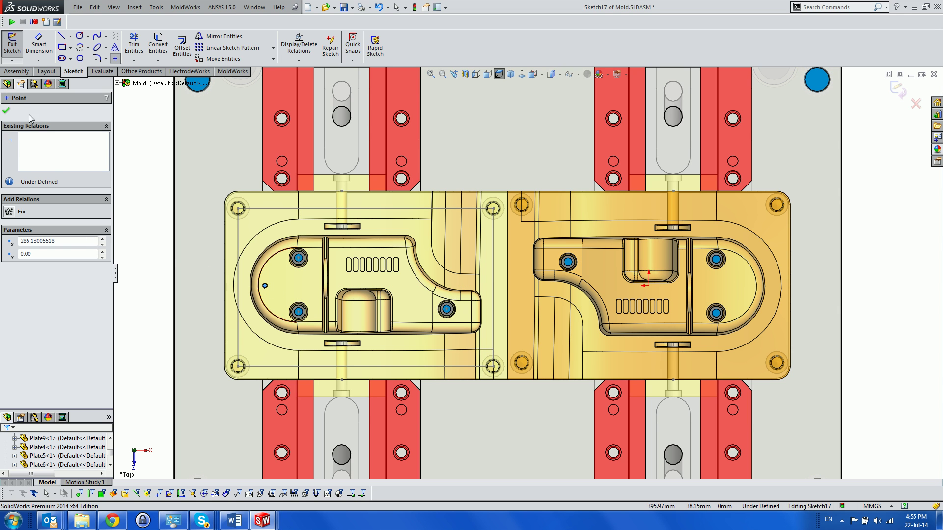
{"action": "left_click", "coordinate": [12, 48]}
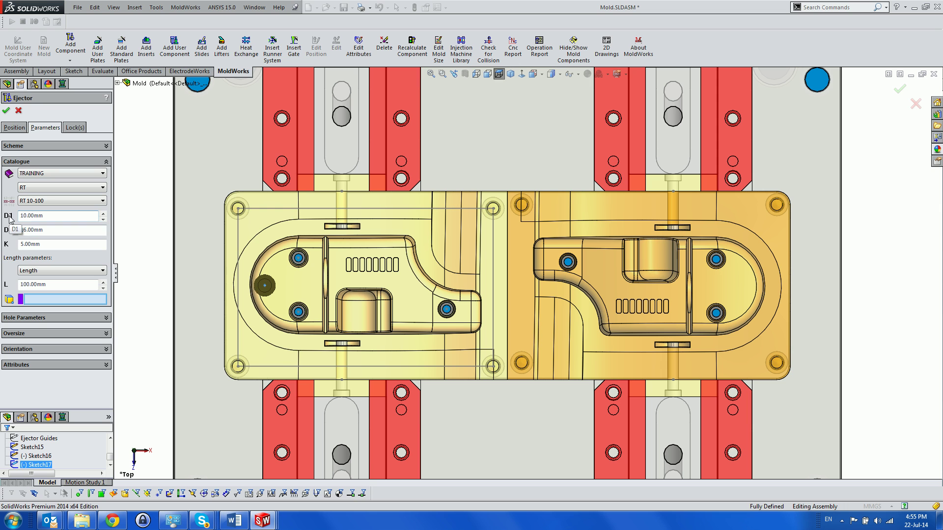
- Set the ejector's length option to Trim so its tip follows the handle core's sloped top surface
{"action": "left_click", "coordinate": [486, 75]}
{"action": "scroll", "coordinate": [374, 146], "scroll_direction": "down", "scroll_amount": 6}
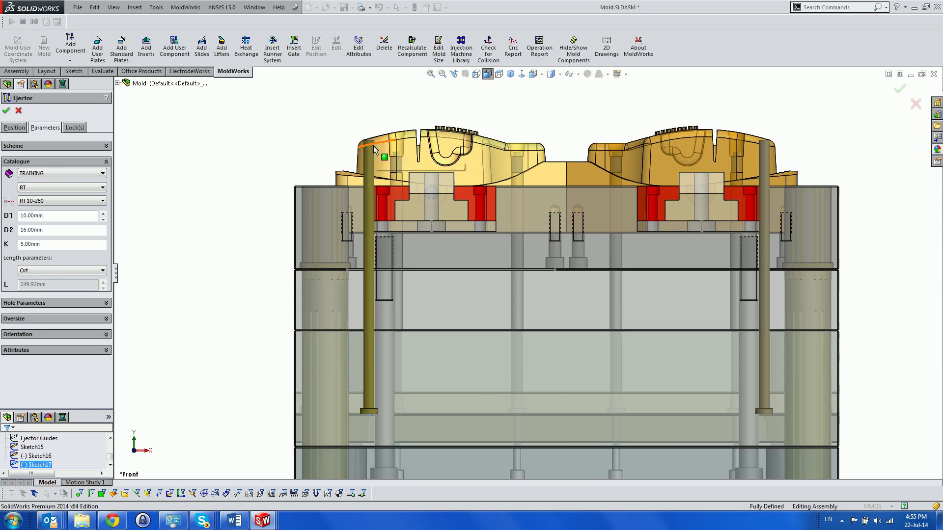
{"action": "scroll", "coordinate": [408, 172], "scroll_direction": "down", "scroll_amount": 2}
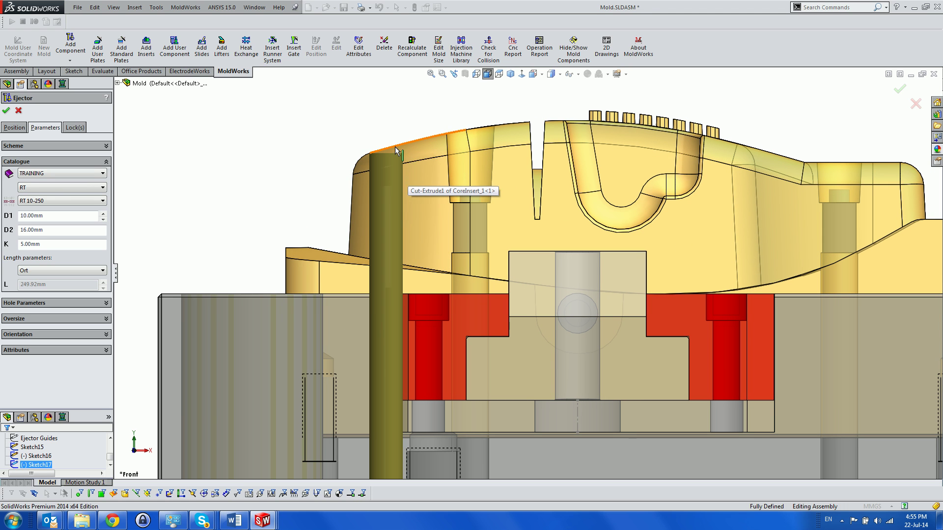
{"action": "left_click", "coordinate": [68, 273]}
{"action": "left_click", "coordinate": [60, 290]}
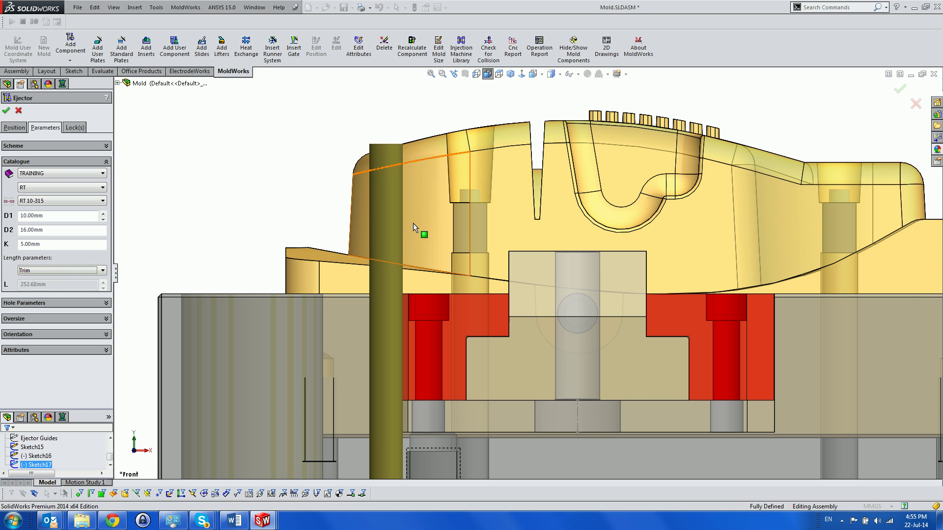
- Try the One Side Lock and Two Sides Lock types on the handle ejector's head, checking the pocket shape from below
{"action": "scroll", "coordinate": [414, 223], "scroll_direction": "up", "scroll_amount": 10}
{"action": "scroll", "coordinate": [557, 329], "scroll_direction": "up", "scroll_amount": 5}
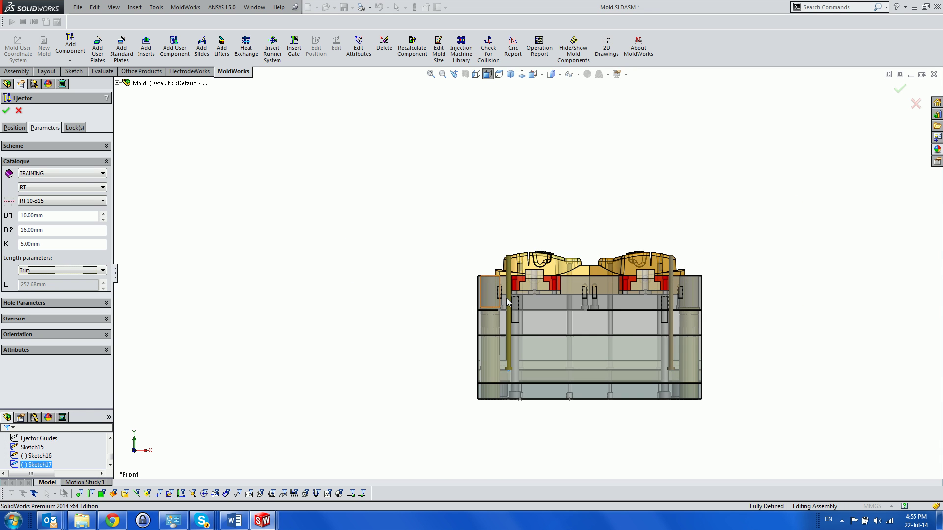
{"action": "left_click", "coordinate": [77, 128]}
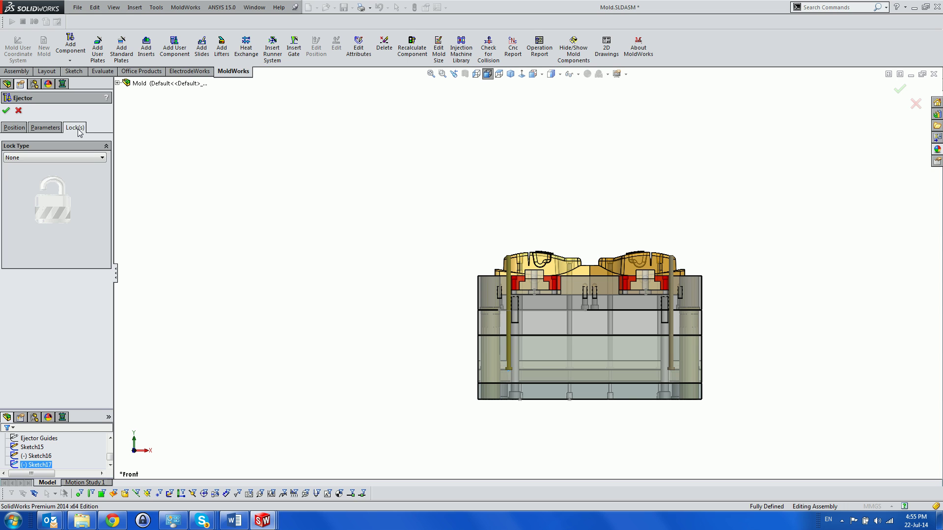
{"action": "left_click", "coordinate": [84, 157]}
{"action": "left_click", "coordinate": [73, 176]}
{"action": "middle_click_drag", "start_coordinate": [523, 357], "coordinate": [515, 359]}
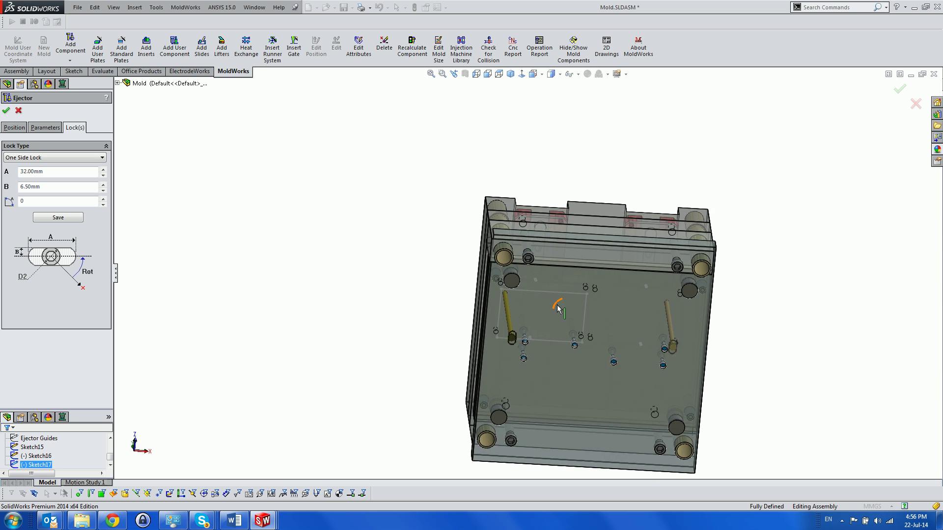
{"action": "scroll", "coordinate": [511, 360], "scroll_direction": "down", "scroll_amount": 5}
{"action": "scroll", "coordinate": [510, 360], "scroll_direction": "down", "scroll_amount": 3}
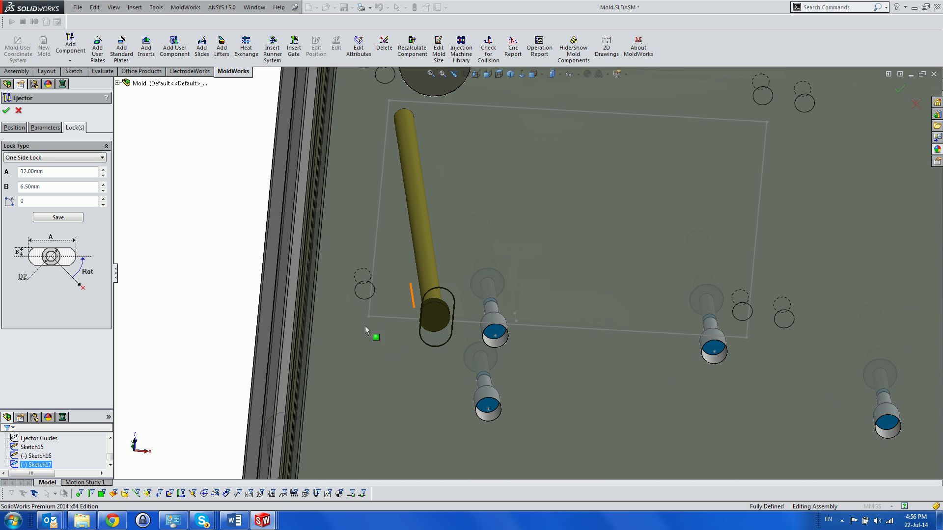
{"action": "left_click", "coordinate": [54, 157]}
{"action": "left_click", "coordinate": [51, 182]}
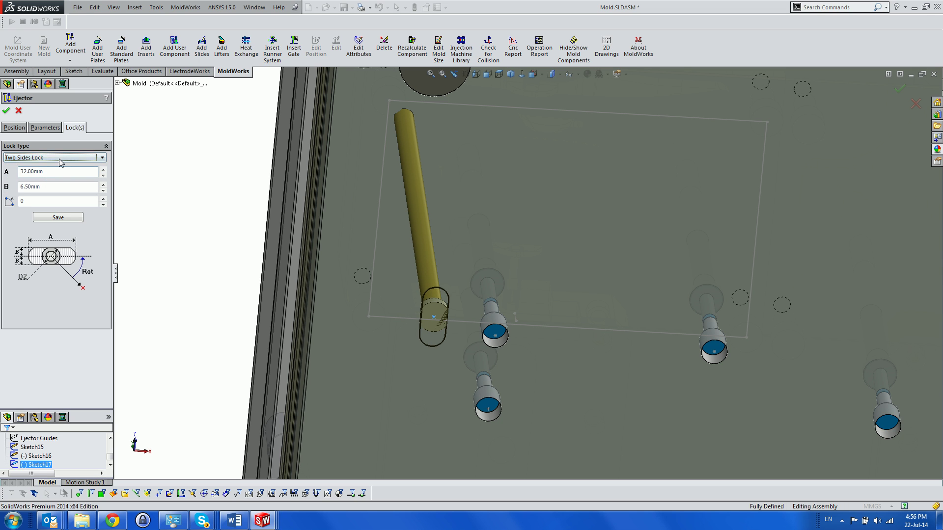
- Set the handle ejector's lock type to Pin Lock Type1, create the ejector and check the lock pin at its head
{"action": "left_click", "coordinate": [61, 158]}
{"action": "left_click", "coordinate": [60, 186]}
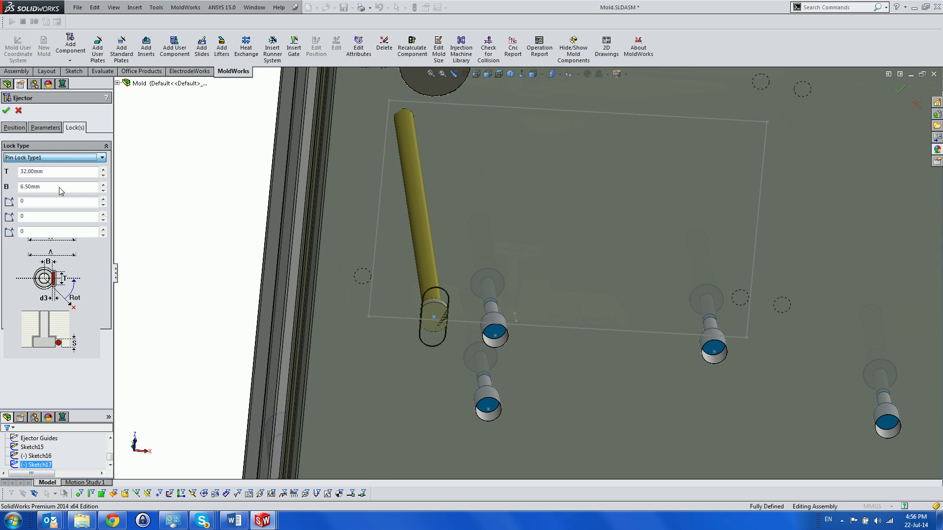
{"action": "left_click", "coordinate": [7, 109]}
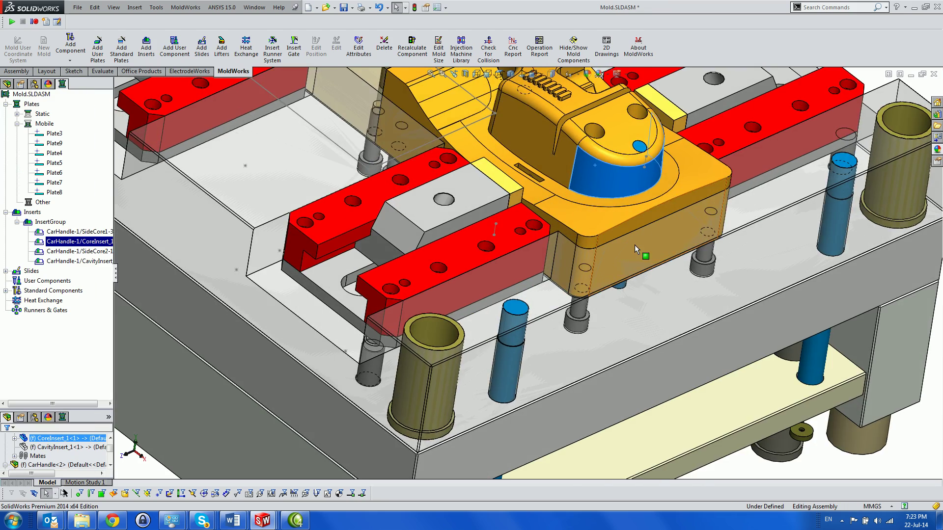
{"action": "scroll", "coordinate": [634, 244], "scroll_direction": "up", "scroll_amount": 2}
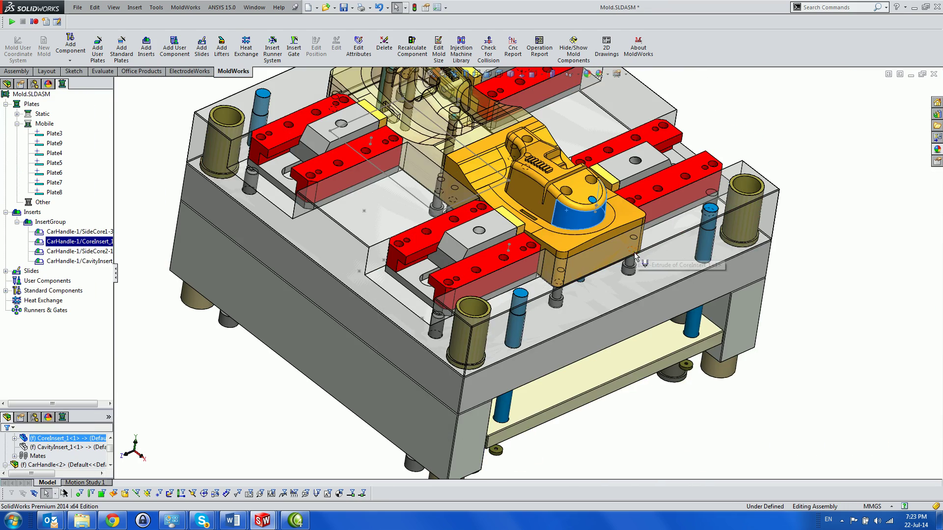
{"action": "mouse_move", "coordinate": [634, 245]}
{"action": "middle_mouse_down"}
{"action": "mouse_move", "coordinate": [655, 177]}
{"action": "mouse_move", "coordinate": [631, 243]}
{"action": "middle_mouse_up"}
{"action": "scroll", "coordinate": [561, 396], "scroll_direction": "down", "scroll_amount": 8}
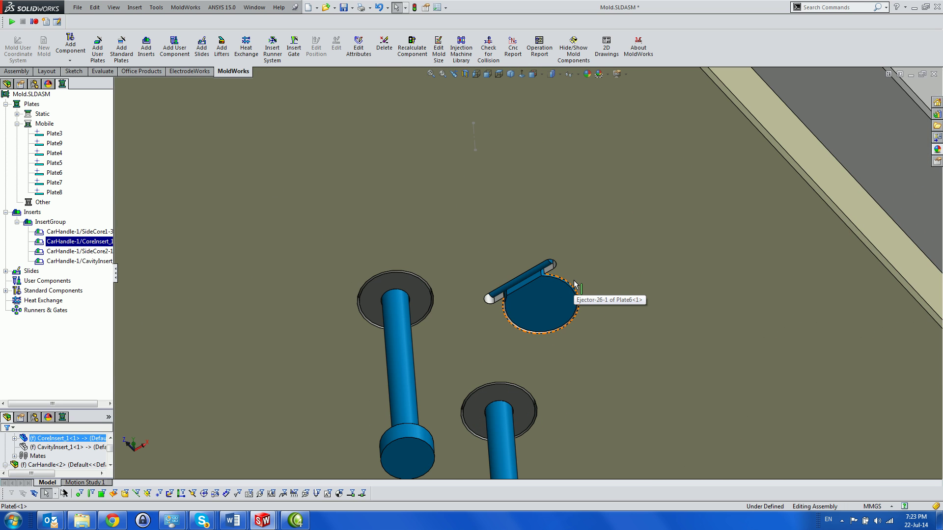